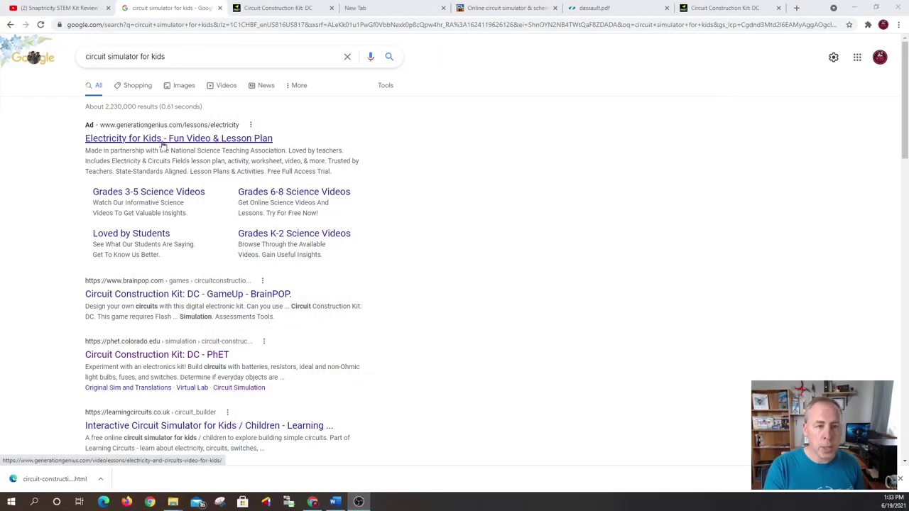
Browse the Google simulator results, then go to the CircuitLab online circuit simulator tab.
{"action": "scroll", "coordinate": [227, 178], "scroll_direction": "down", "scroll_amount": 1}
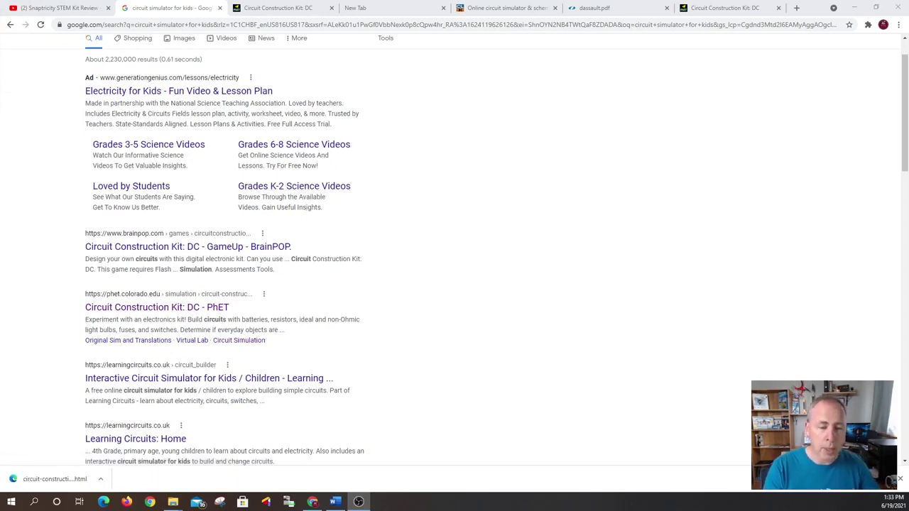
{"action": "scroll", "coordinate": [348, 200], "scroll_direction": "up", "scroll_amount": 1}
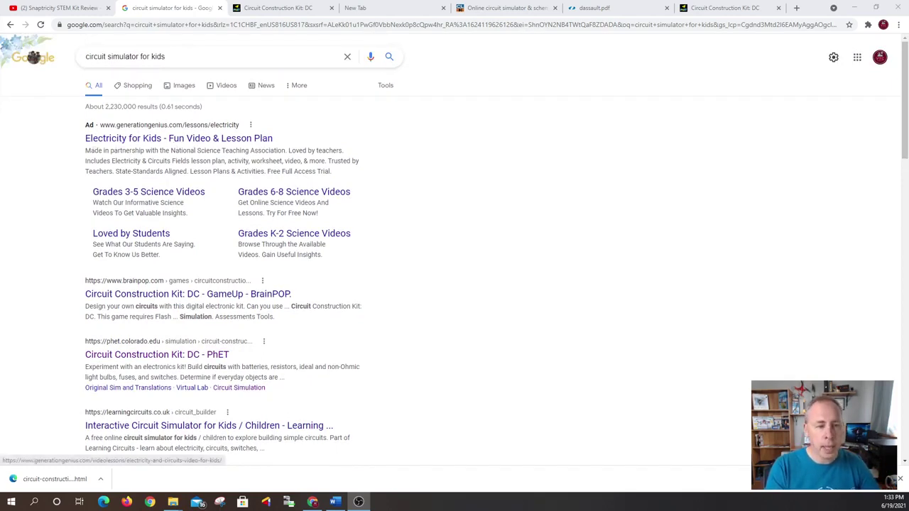
{"action": "scroll", "coordinate": [170, 193], "scroll_direction": "down", "scroll_amount": 1}
{"action": "scroll", "coordinate": [194, 178], "scroll_direction": "down", "scroll_amount": 1}
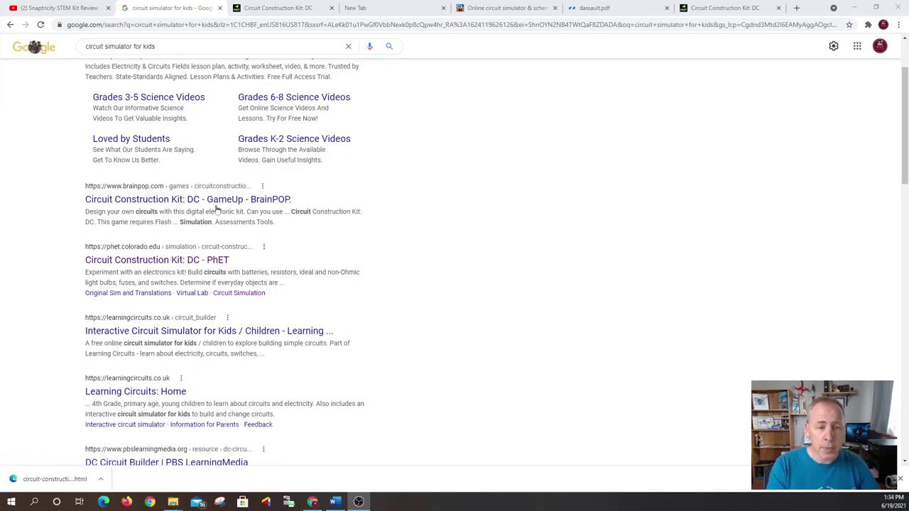
{"action": "scroll", "coordinate": [213, 209], "scroll_direction": "down", "scroll_amount": 3}
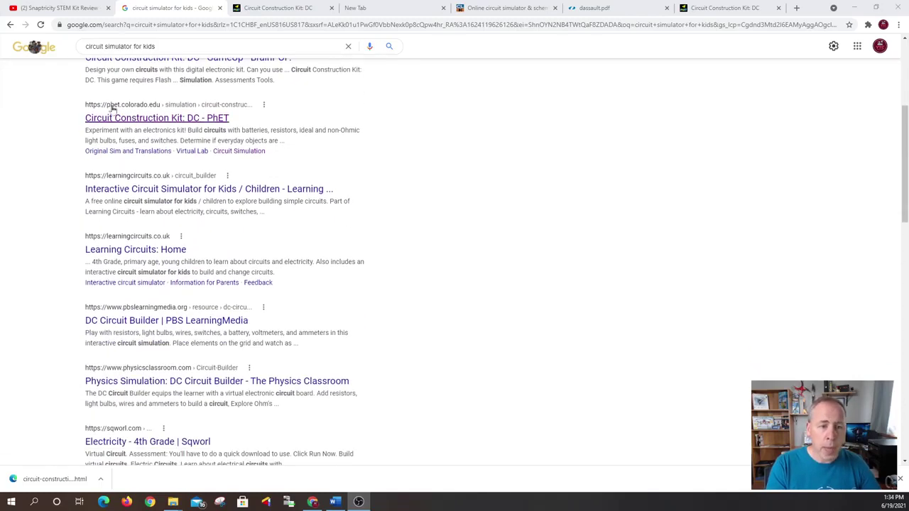
{"action": "scroll", "coordinate": [191, 135], "scroll_direction": "up", "scroll_amount": 3}
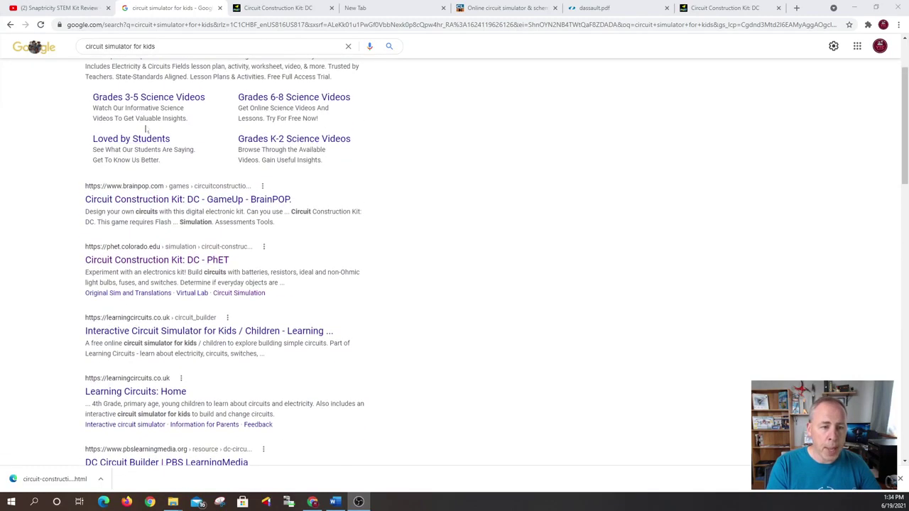
{"action": "scroll", "coordinate": [213, 140], "scroll_direction": "down", "scroll_amount": 1}
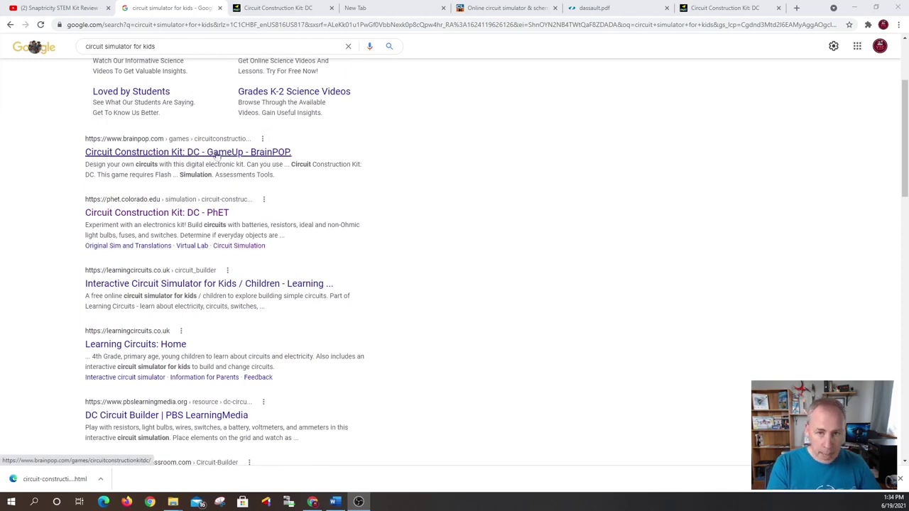
{"action": "scroll", "coordinate": [140, 167], "scroll_direction": "down", "scroll_amount": 1}
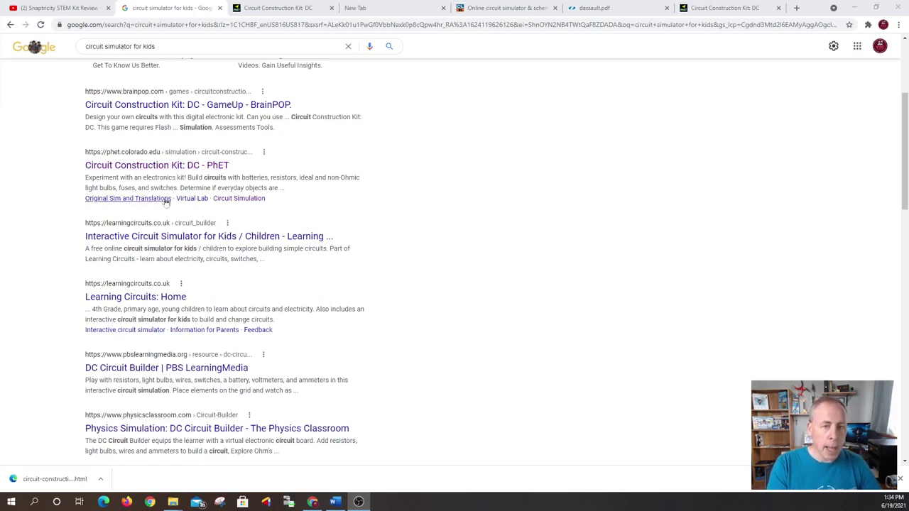
{"action": "scroll", "coordinate": [162, 199], "scroll_direction": "down", "scroll_amount": 1}
{"action": "scroll", "coordinate": [164, 323], "scroll_direction": "down", "scroll_amount": 1}
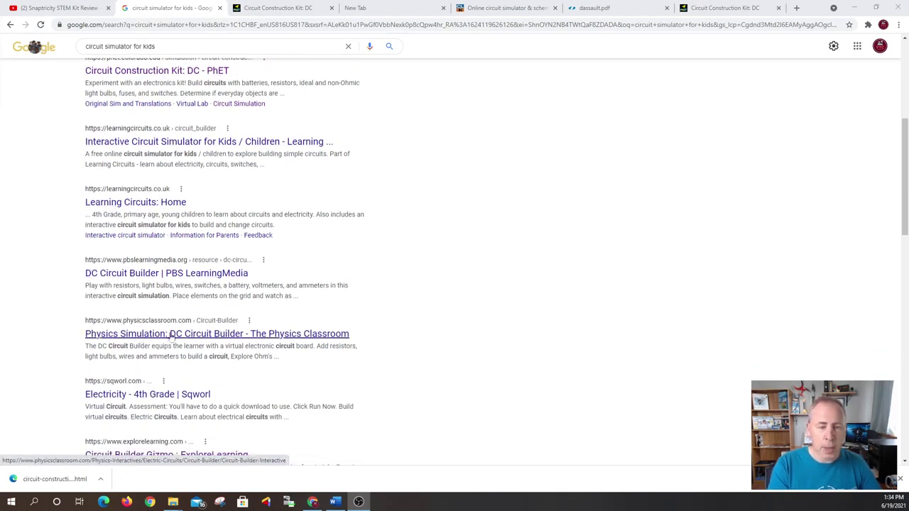
{"action": "left_click", "coordinate": [486, 8]}
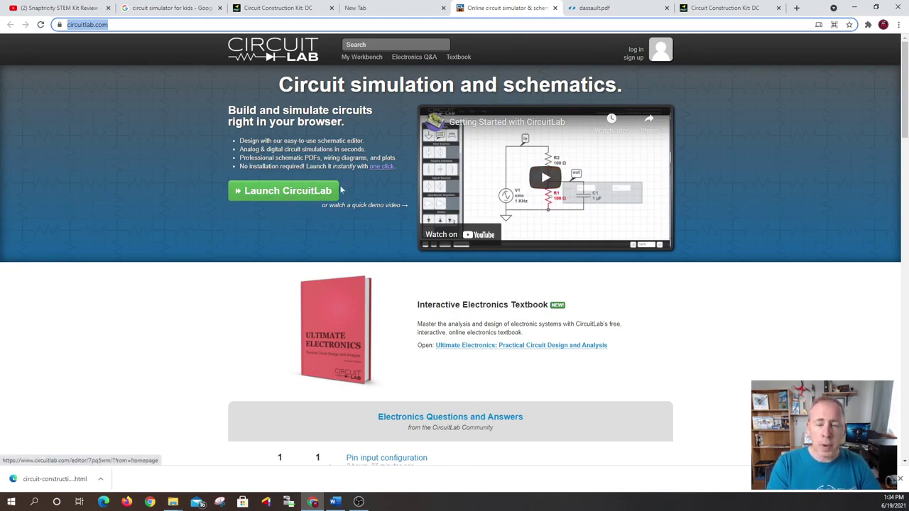
Launch the CircuitLab editor's welcome demo, then go to the Circuit Construction Kit: DC tab.
{"action": "left_click", "coordinate": [289, 190]}
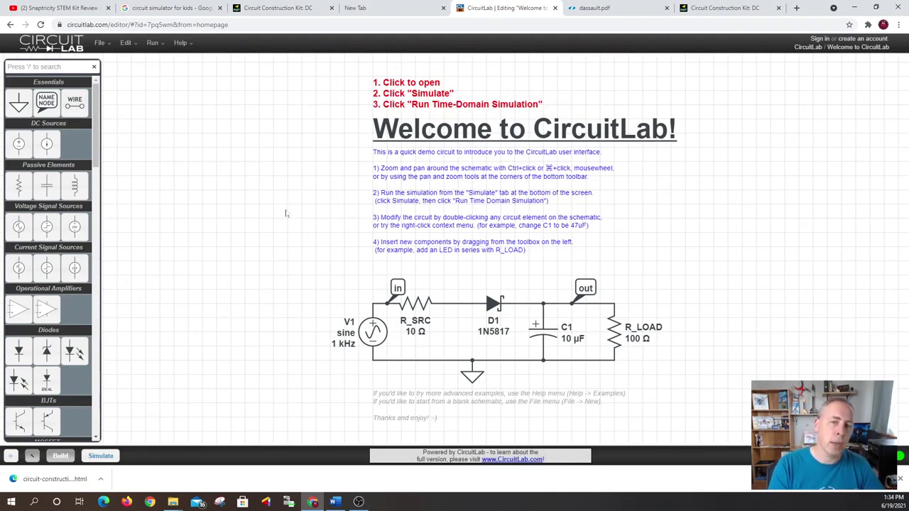
{"action": "left_click", "coordinate": [273, 8]}
Return to the Google results and open the 'Circuit Construction Kit: DC - PhET' result.
{"action": "left_click", "coordinate": [167, 9]}
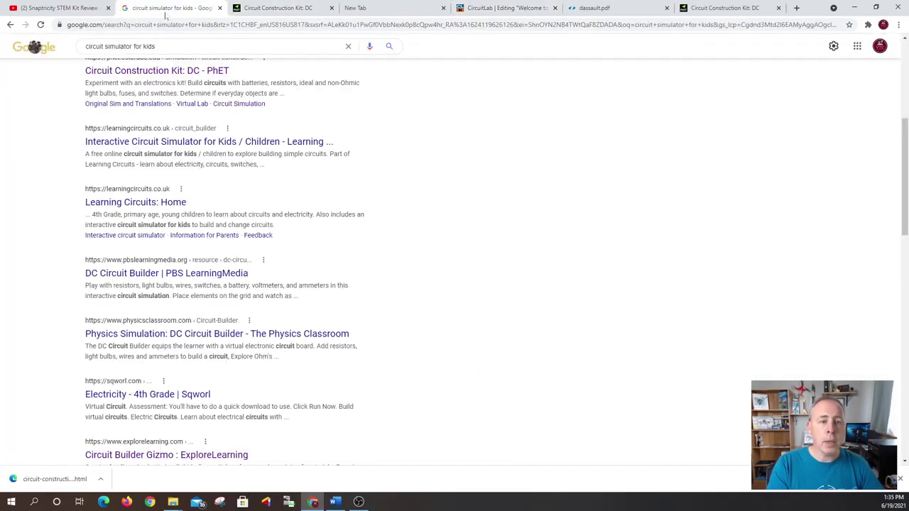
{"action": "scroll", "coordinate": [199, 236], "scroll_direction": "up", "scroll_amount": 3}
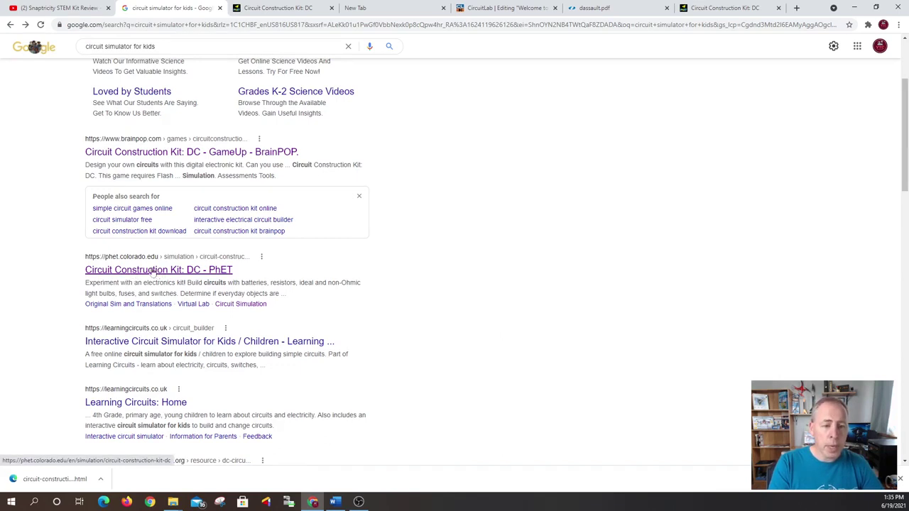
{"action": "left_click", "coordinate": [152, 271]}
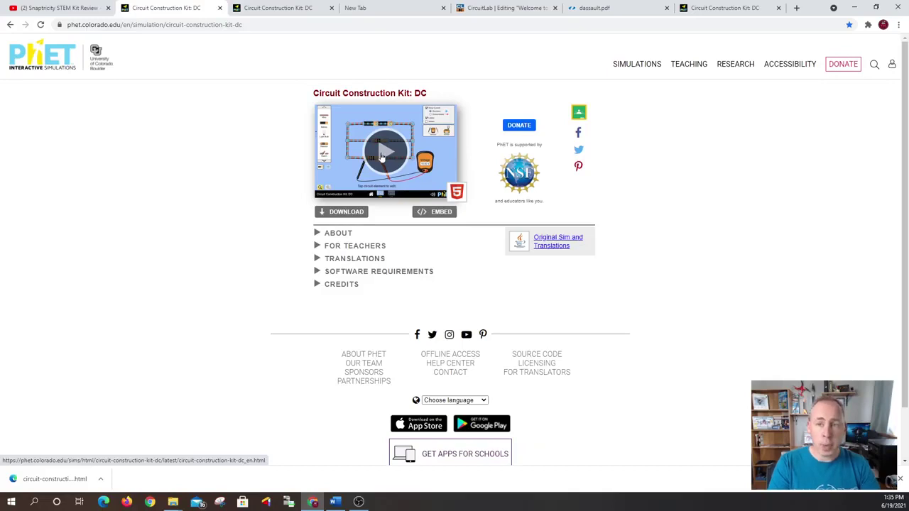
Preview the simulation, then download Circuit Construction Kit: DC as an offline HTML file.
{"action": "left_click", "coordinate": [382, 157]}
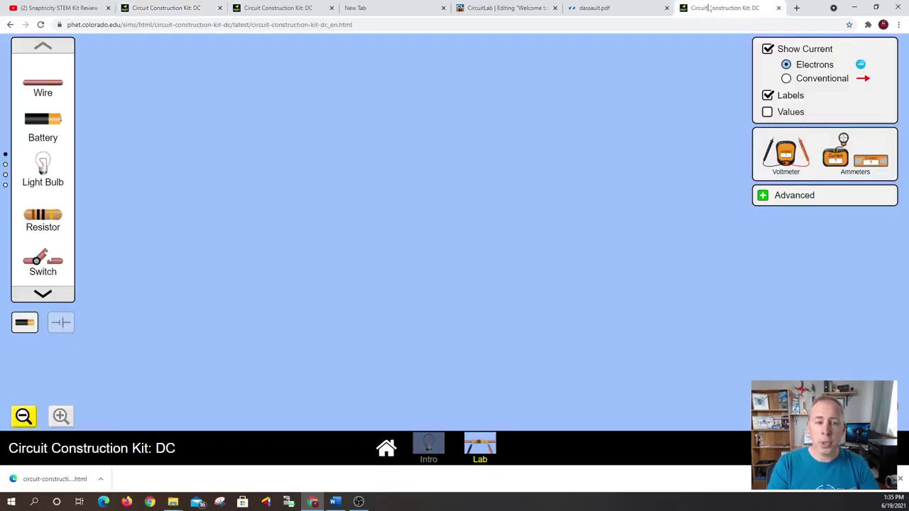
{"action": "left_click", "coordinate": [270, 7]}
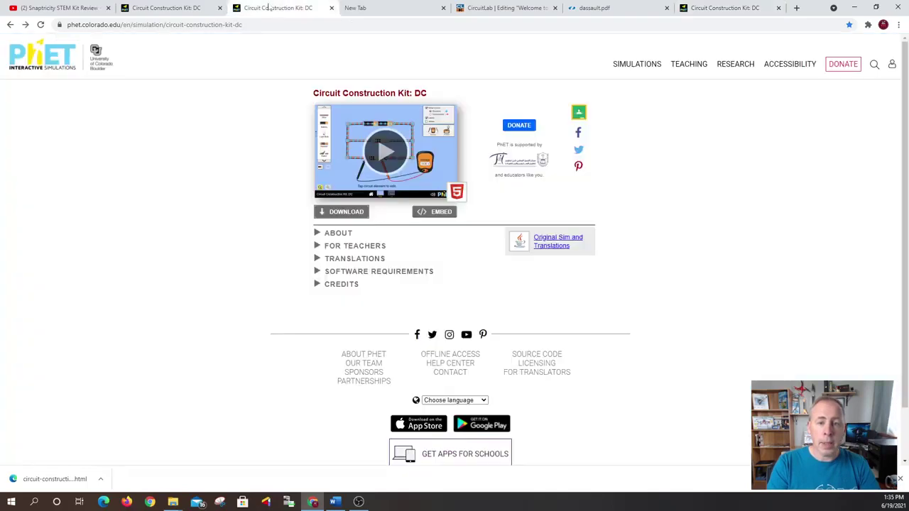
{"action": "left_click", "coordinate": [335, 215]}
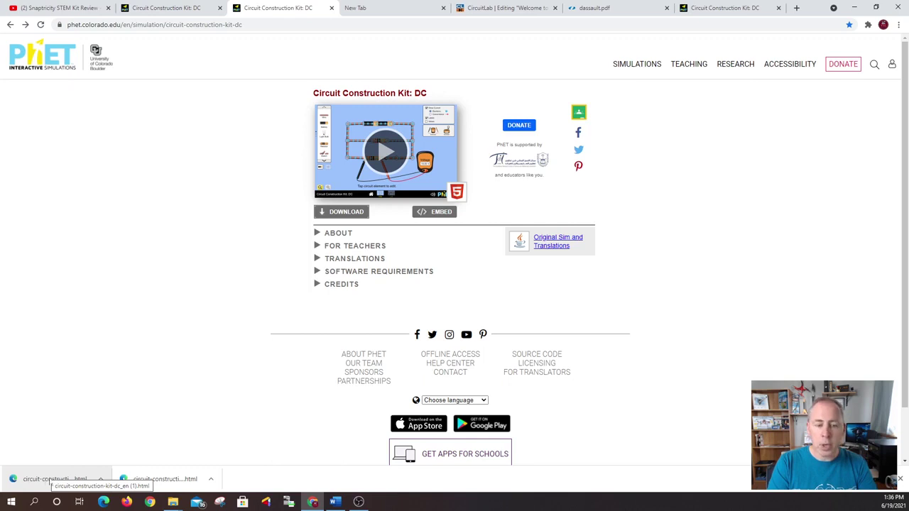
{"action": "left_click", "coordinate": [173, 502]}
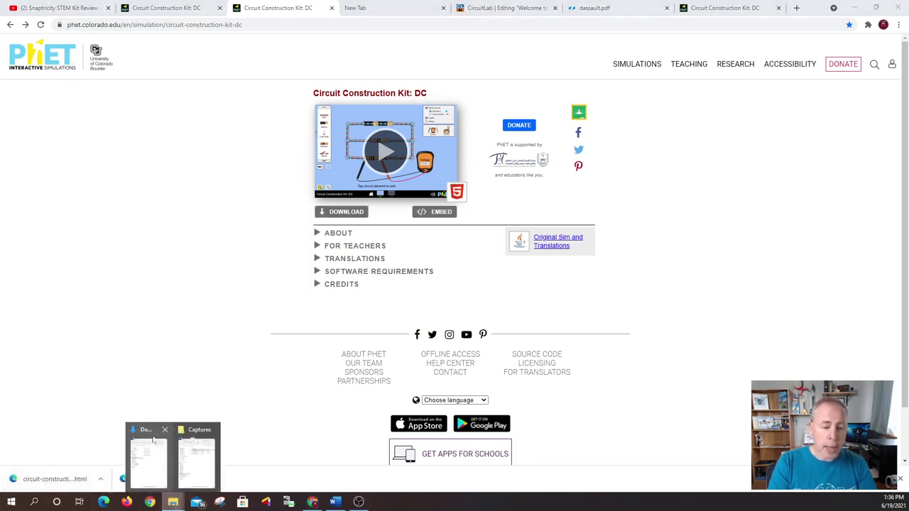
{"action": "left_click", "coordinate": [153, 438]}
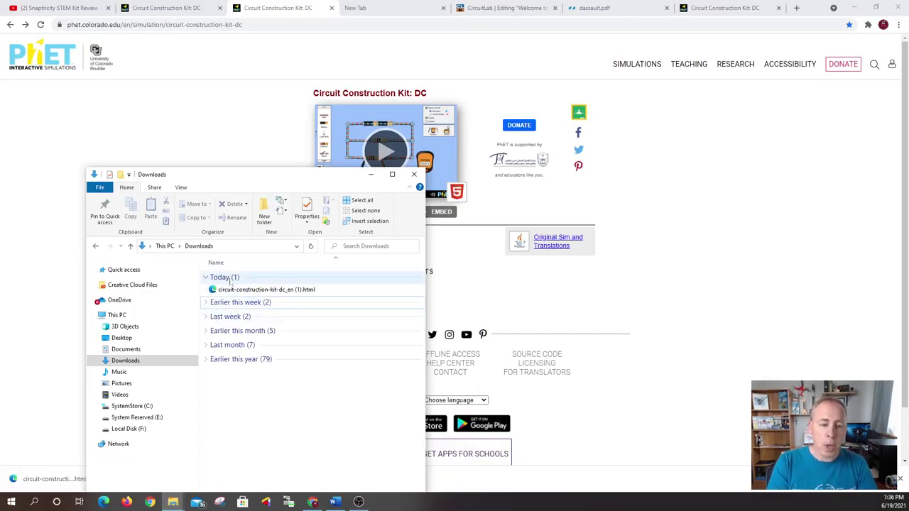
{"action": "left_click", "coordinate": [433, 291]}
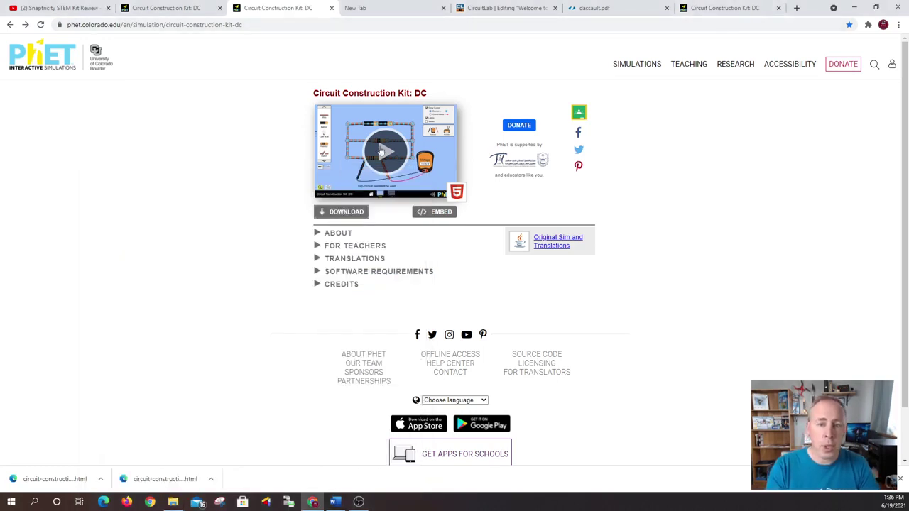
{"action": "left_click", "coordinate": [384, 153]}
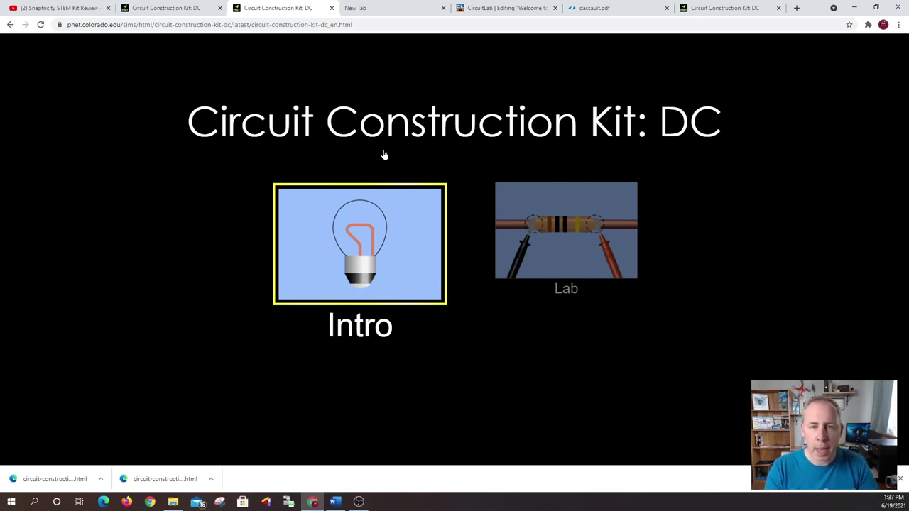
Select the Lab screen from the simulation's home screen and open it.
{"action": "left_click", "coordinate": [567, 220]}
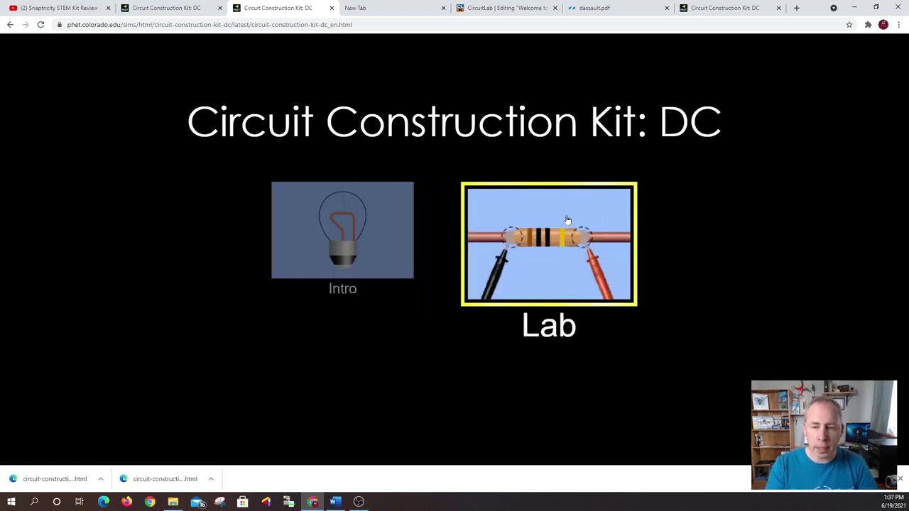
{"action": "left_click", "coordinate": [534, 233]}
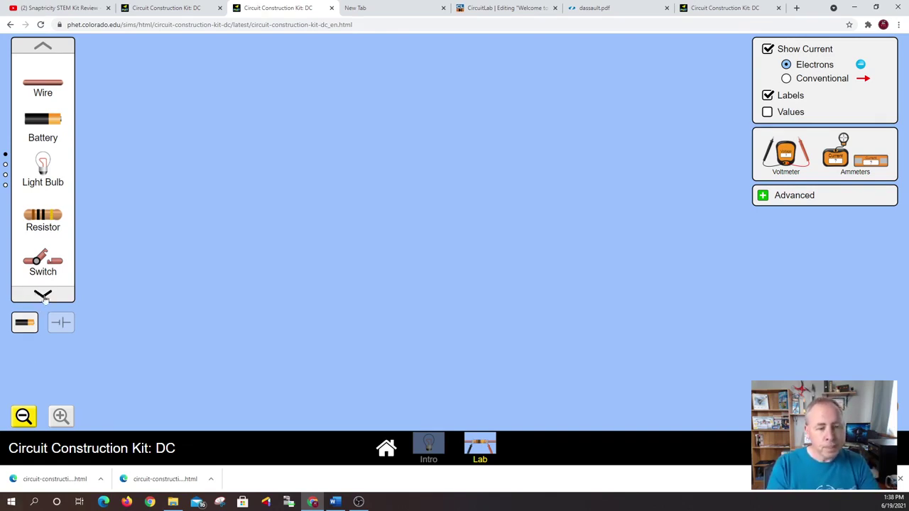
Page through the toolbox, from Fuse to Dollar Bill, Coin, Hand, Dog and Pencil.
{"action": "left_click", "coordinate": [43, 294]}
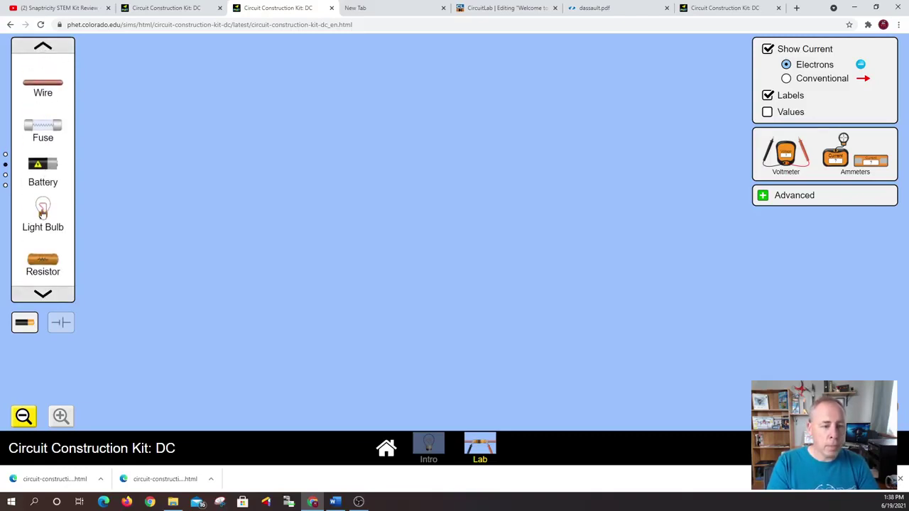
{"action": "left_click", "coordinate": [42, 47]}
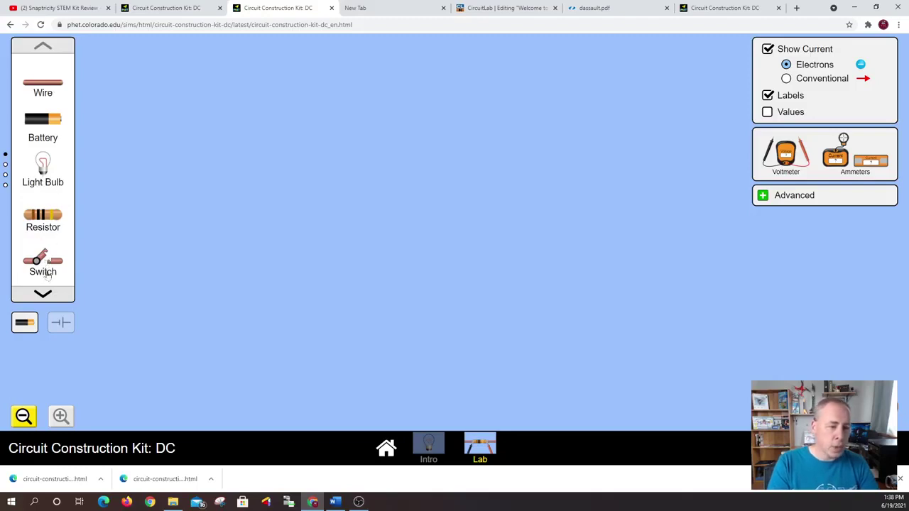
{"action": "left_click", "coordinate": [44, 294]}
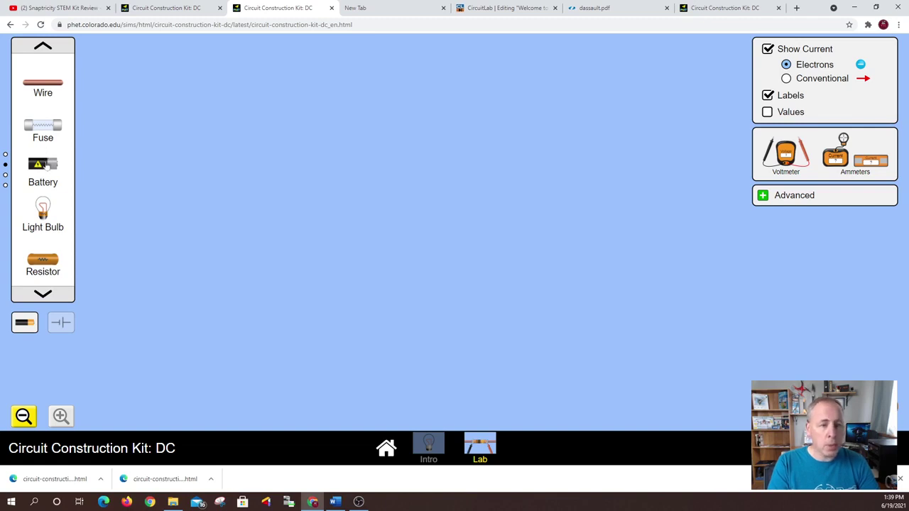
{"action": "left_click", "coordinate": [43, 293]}
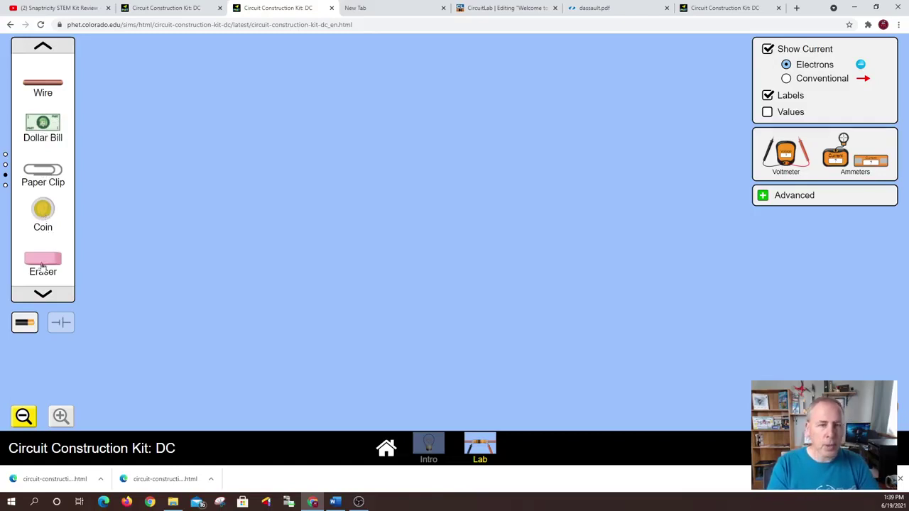
{"action": "left_click", "coordinate": [42, 301]}
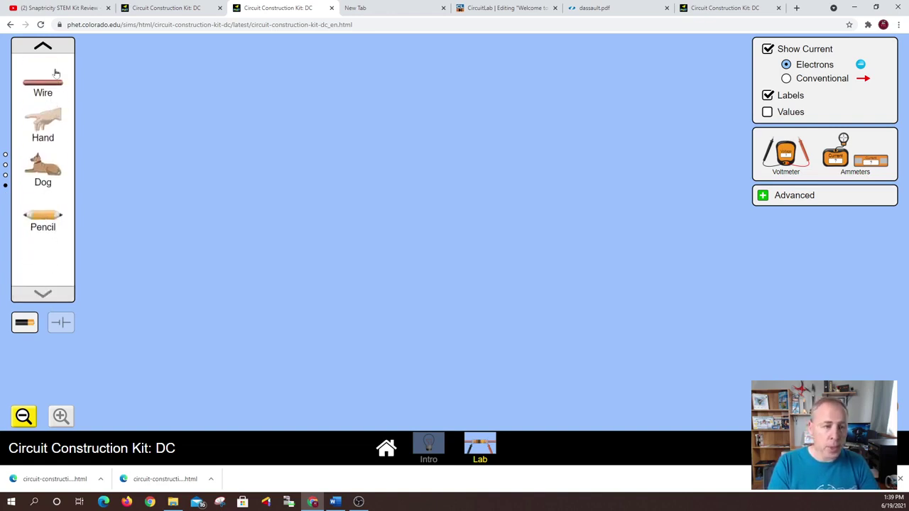
{"action": "left_click", "coordinate": [44, 46]}
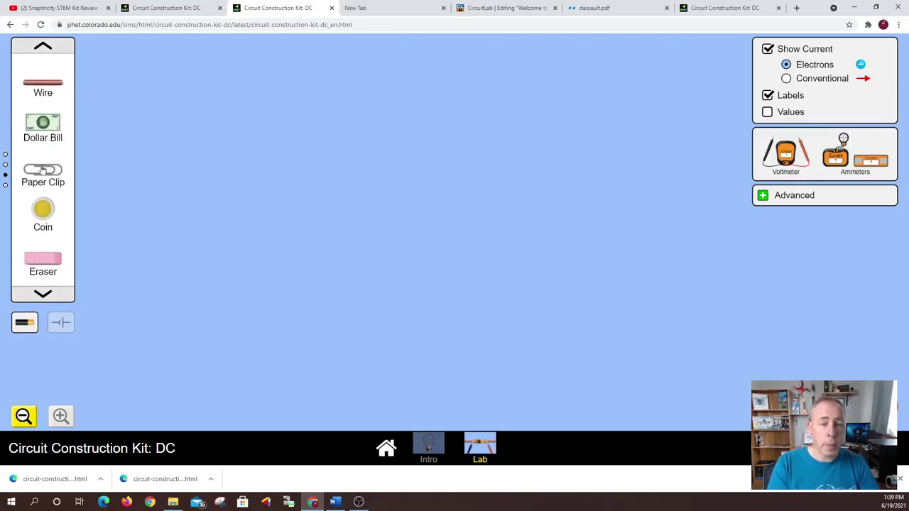
{"action": "left_click", "coordinate": [43, 293]}
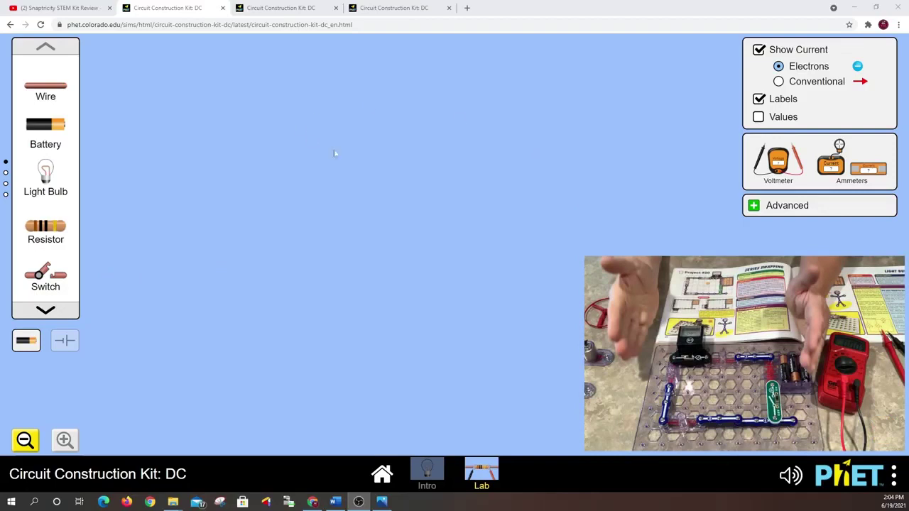
Place a battery upright in the workspace and select it to bring its voltage down.
{"action": "left_click_drag", "start_coordinate": [48, 131], "coordinate": [477, 169]}
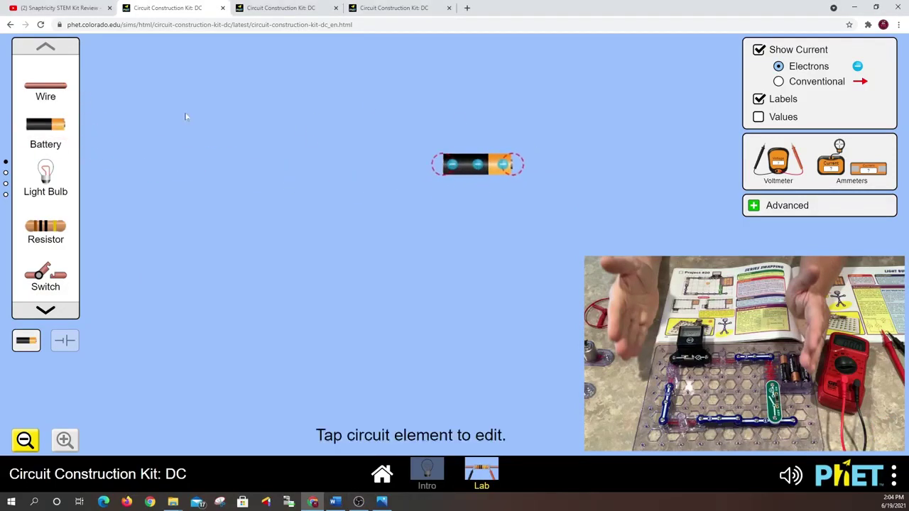
{"action": "left_click_drag", "start_coordinate": [442, 164], "coordinate": [540, 225]}
{"action": "left_click_drag", "start_coordinate": [537, 182], "coordinate": [512, 168]}
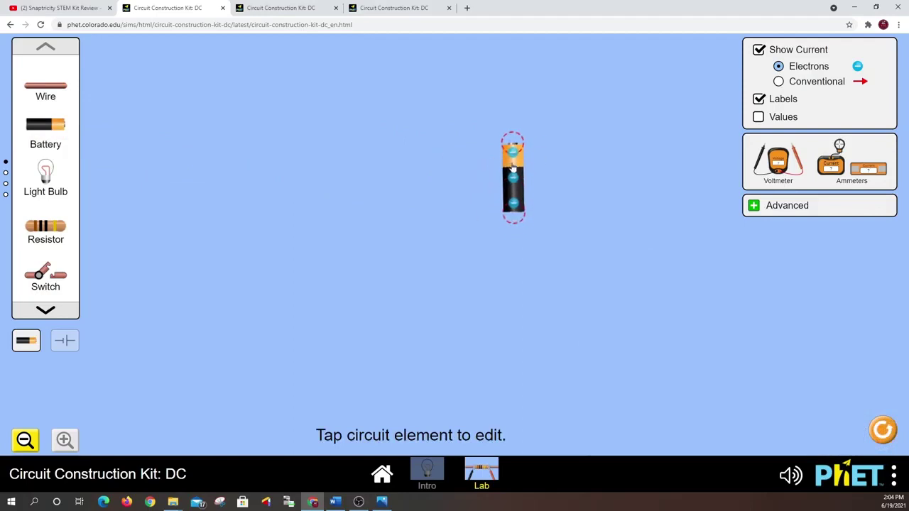
{"action": "left_click", "coordinate": [513, 178]}
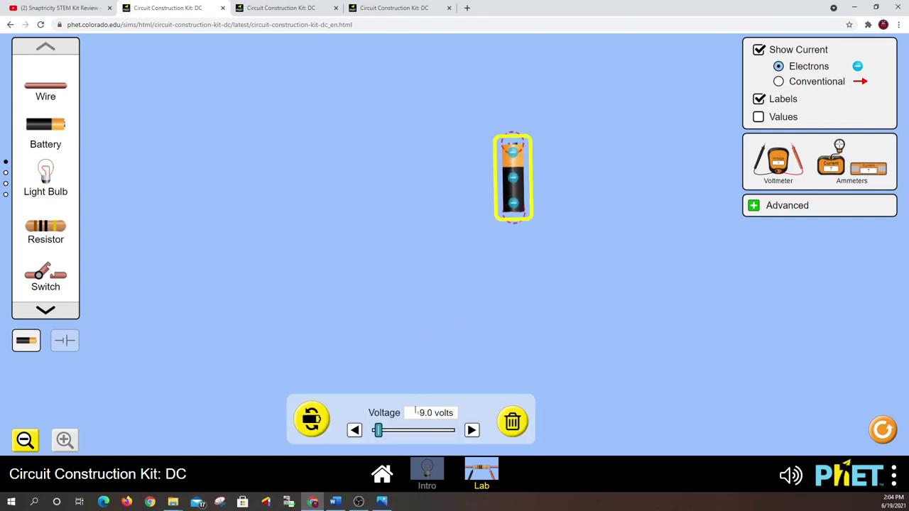
{"action": "left_click", "coordinate": [374, 432]}
Step the battery voltage up to 4.5 volts, then attach an ammeter to its top end.
{"action": "left_click", "coordinate": [471, 430]}
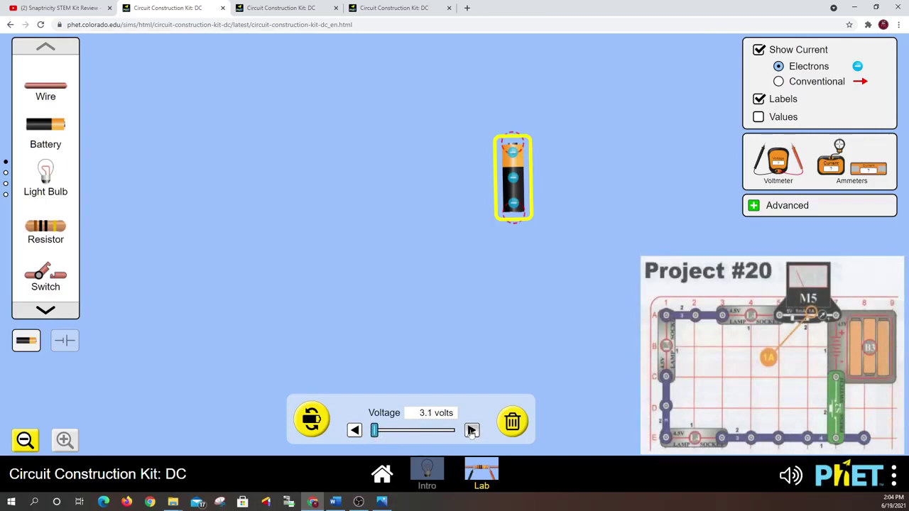
{"action": "double_click", "coordinate": [471, 430]}
{"action": "left_click", "coordinate": [471, 430]}
{"action": "double_click", "coordinate": [471, 430]}
{"action": "left_click", "coordinate": [471, 430]}
{"action": "left_click", "coordinate": [471, 430]}
{"action": "double_click", "coordinate": [471, 430]}
{"action": "left_click", "coordinate": [471, 430]}
{"action": "left_click_drag", "start_coordinate": [868, 168], "coordinate": [457, 146]}
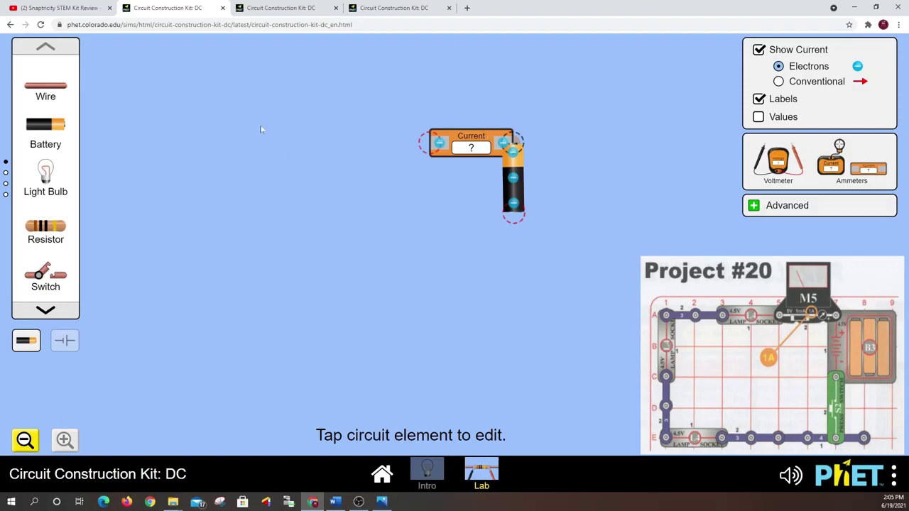
Place a light bulb left of the ammeter and wire it to the ammeter.
{"action": "left_click_drag", "start_coordinate": [49, 178], "coordinate": [331, 160]}
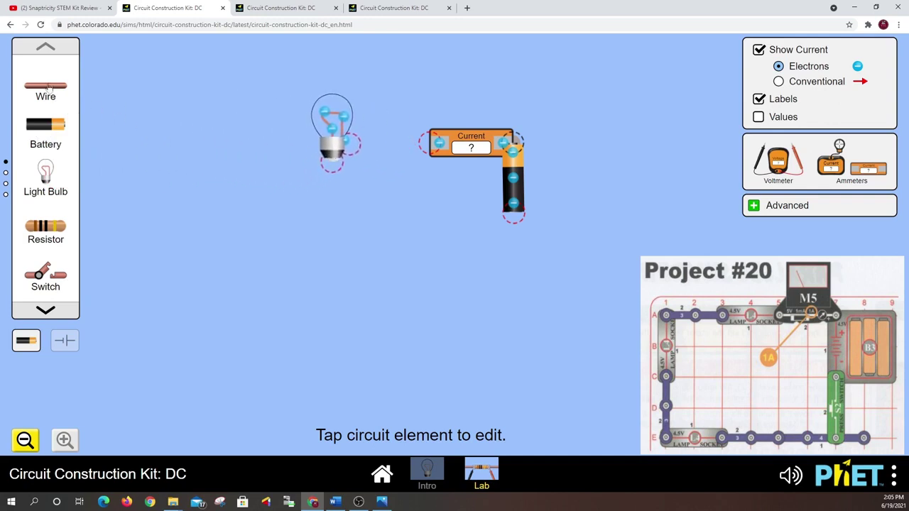
{"action": "left_click_drag", "start_coordinate": [48, 87], "coordinate": [395, 151]}
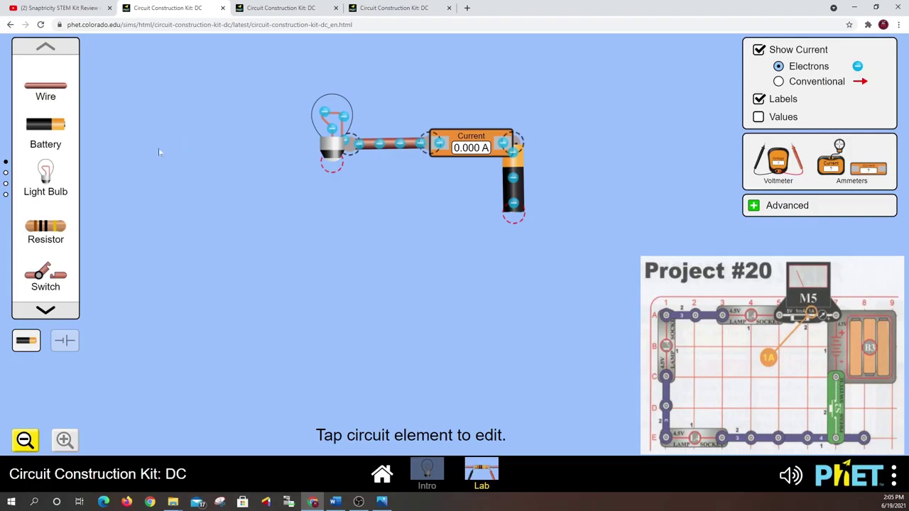
Add a wire and a second bulb on the left, then a wire down to a third bulb.
{"action": "left_click_drag", "start_coordinate": [54, 89], "coordinate": [280, 165]}
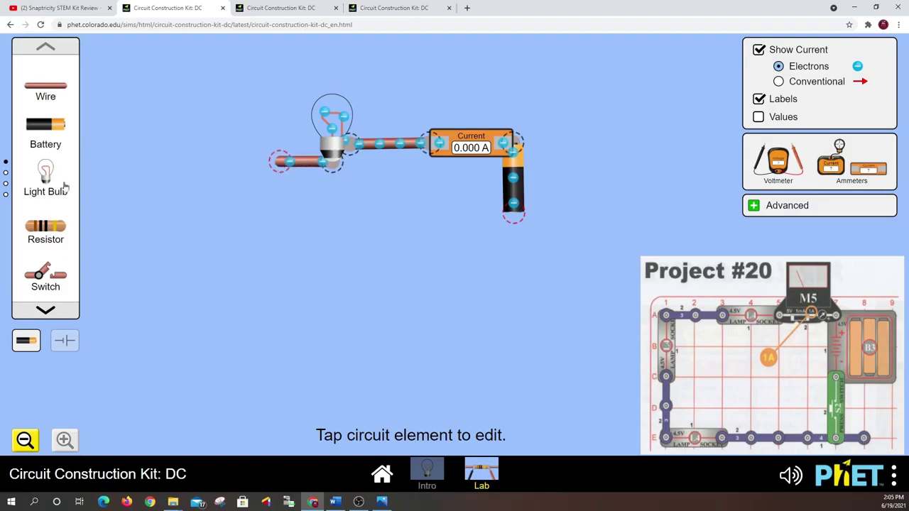
{"action": "left_click_drag", "start_coordinate": [48, 176], "coordinate": [246, 176]}
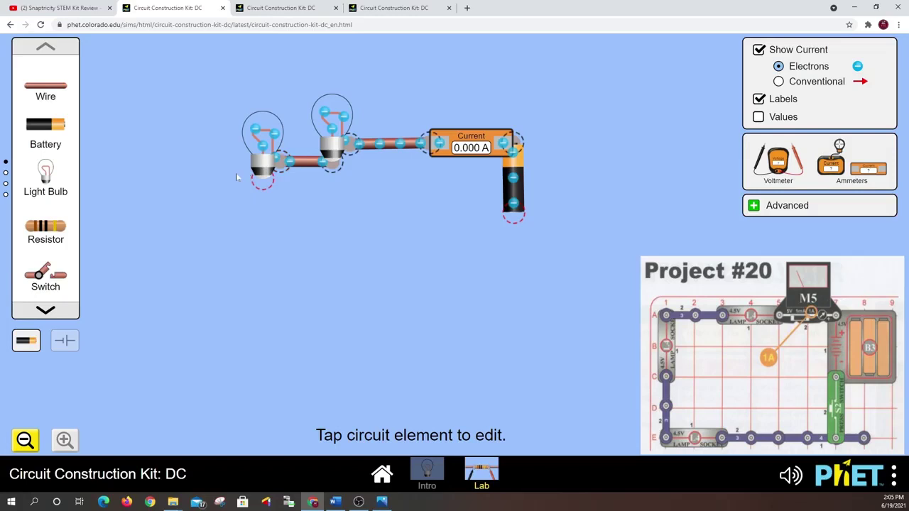
{"action": "left_click_drag", "start_coordinate": [45, 87], "coordinate": [260, 241]}
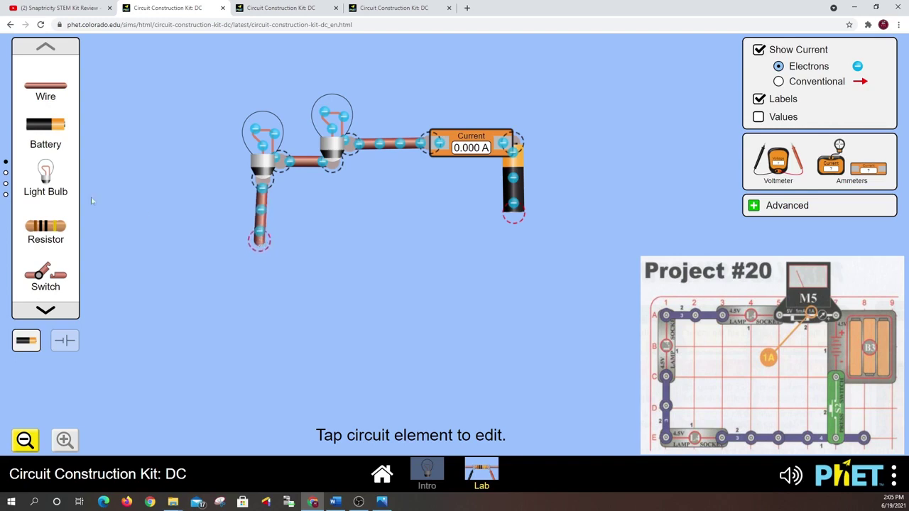
{"action": "left_click_drag", "start_coordinate": [51, 172], "coordinate": [320, 258]}
Wire the lower bulb through an open switch to the battery's bottom end.
{"action": "left_click_drag", "start_coordinate": [259, 241], "coordinate": [263, 258]}
{"action": "left_click", "coordinate": [129, 137]}
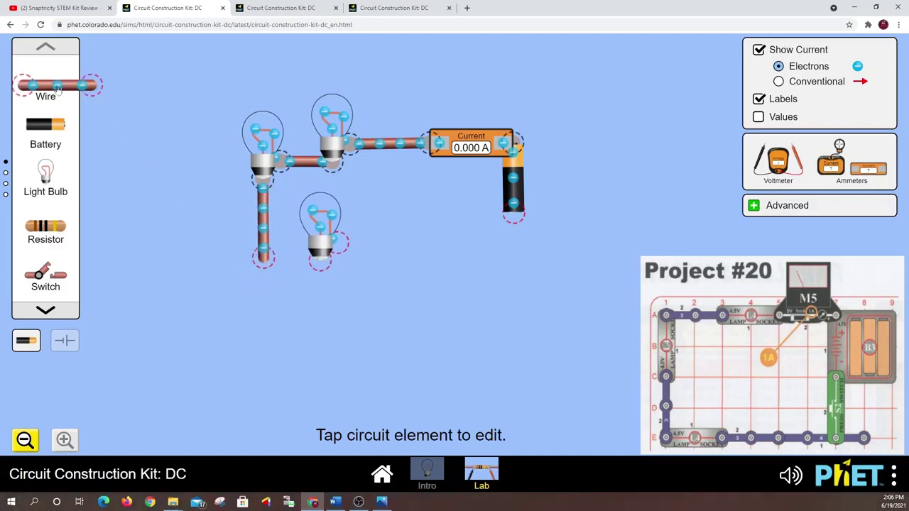
{"action": "left_click_drag", "start_coordinate": [58, 88], "coordinate": [291, 279]}
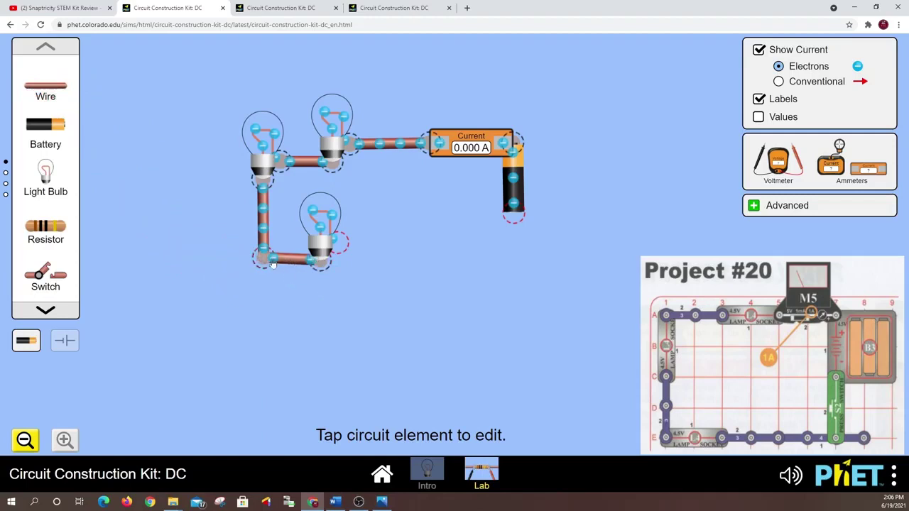
{"action": "left_click_drag", "start_coordinate": [54, 89], "coordinate": [375, 246]}
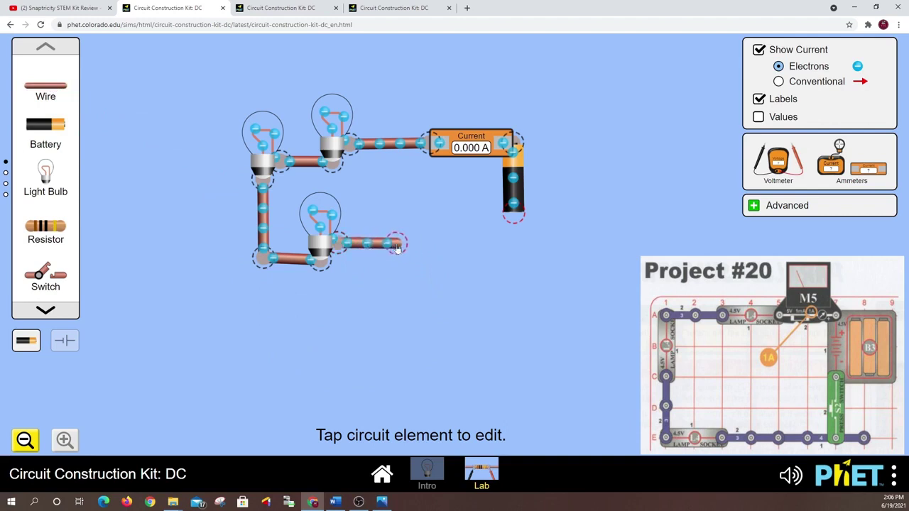
{"action": "left_click_drag", "start_coordinate": [54, 277], "coordinate": [443, 255]}
{"action": "left_click_drag", "start_coordinate": [63, 89], "coordinate": [505, 215]}
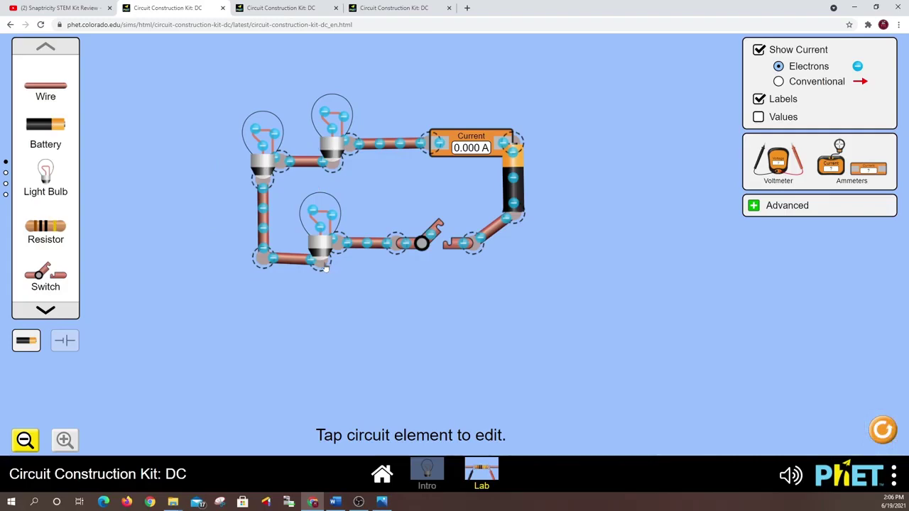
Toggle the switch closed, open and closed again to light the bulbs at 0.15 A, then add a voltmeter below.
{"action": "left_click", "coordinate": [425, 245]}
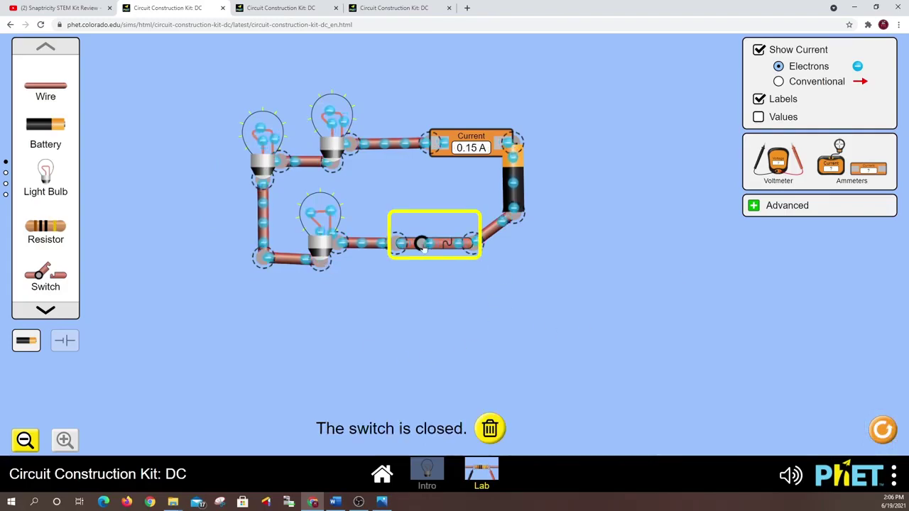
{"action": "left_click", "coordinate": [423, 244]}
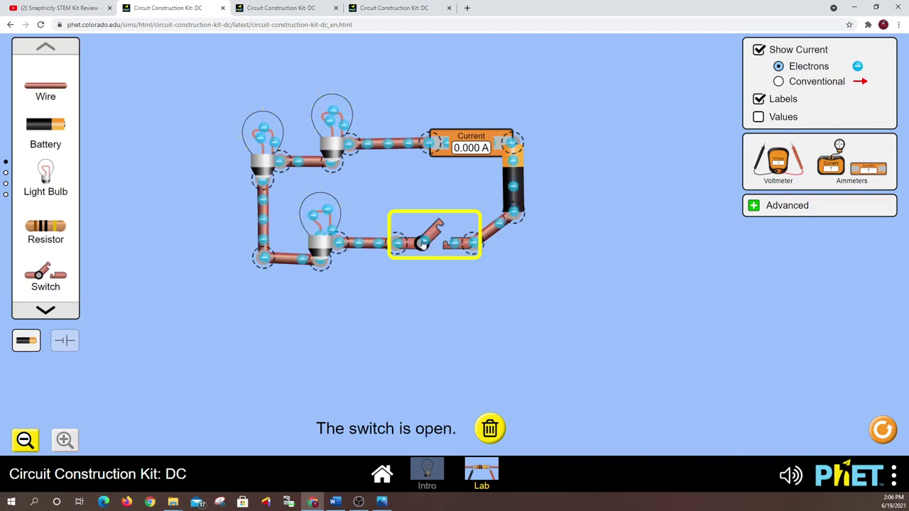
{"action": "left_click", "coordinate": [423, 243]}
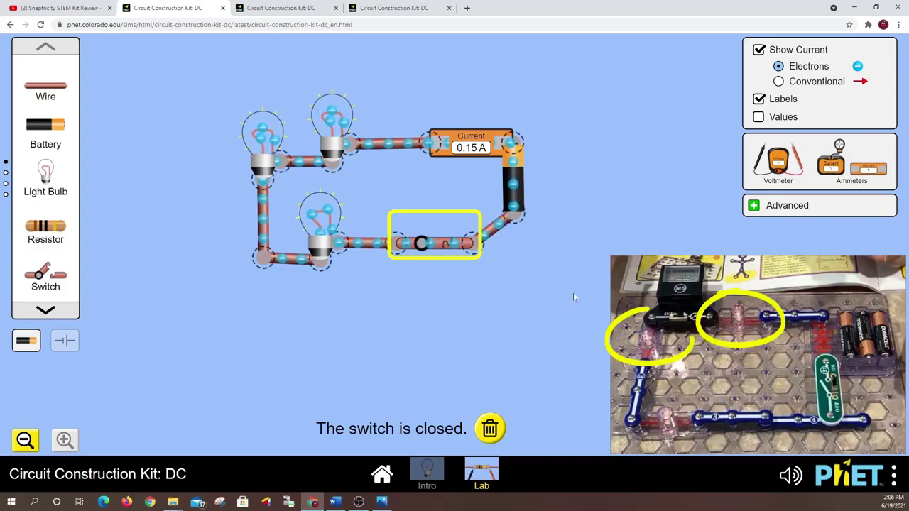
{"action": "left_click_drag", "start_coordinate": [778, 161], "coordinate": [343, 363]}
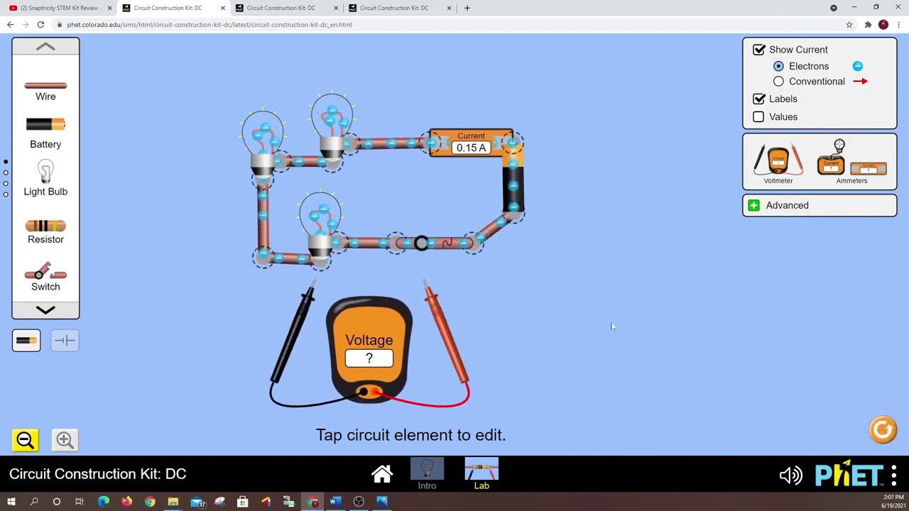
Span the lower bulb with the voltmeter probes, reading -1.50 V, and check its 10.0-ohm resistance.
{"action": "left_click_drag", "start_coordinate": [298, 325], "coordinate": [245, 304]}
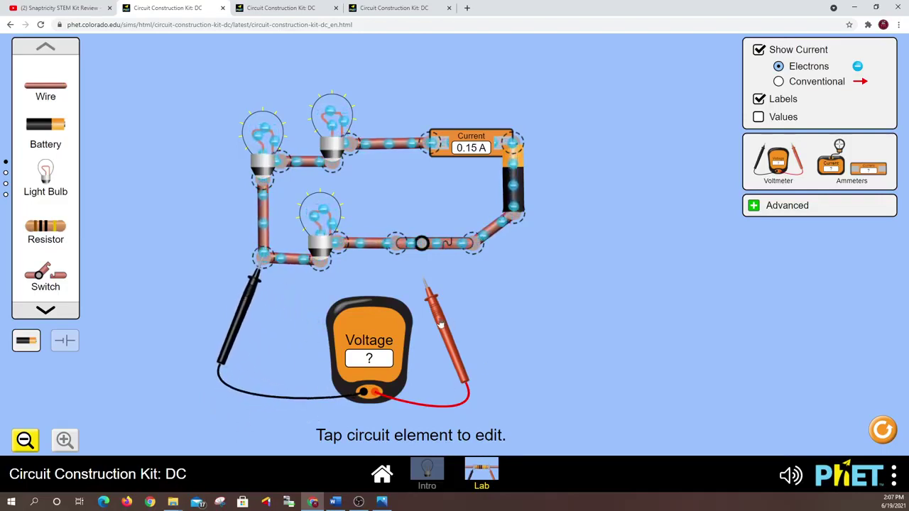
{"action": "left_click_drag", "start_coordinate": [440, 323], "coordinate": [489, 288]}
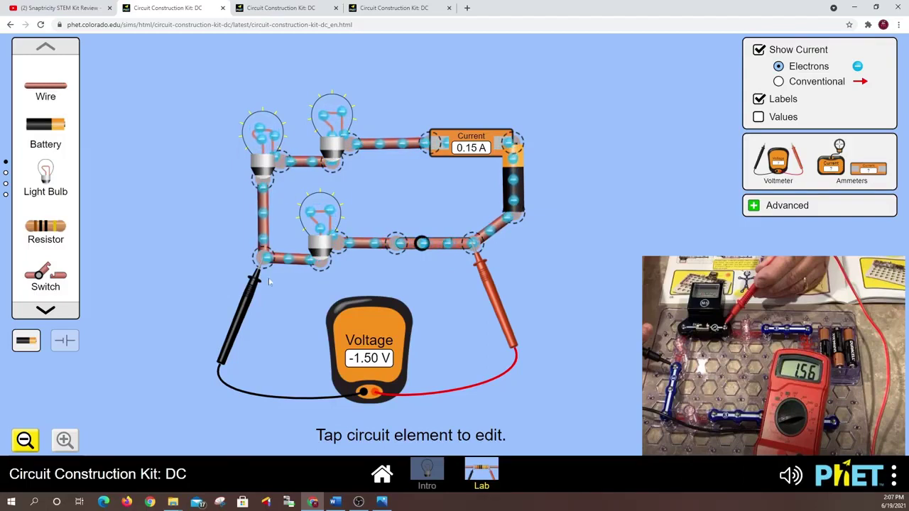
{"action": "left_click", "coordinate": [319, 249]}
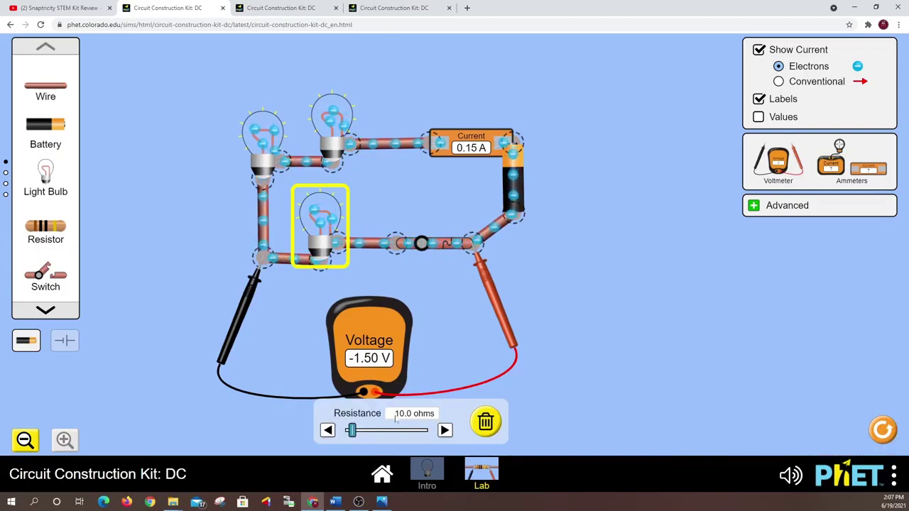
Move the voltmeter probes around the circuit, reading -3.00, 3.00 and 1.50 V.
{"action": "left_click_drag", "start_coordinate": [241, 327], "coordinate": [257, 226]}
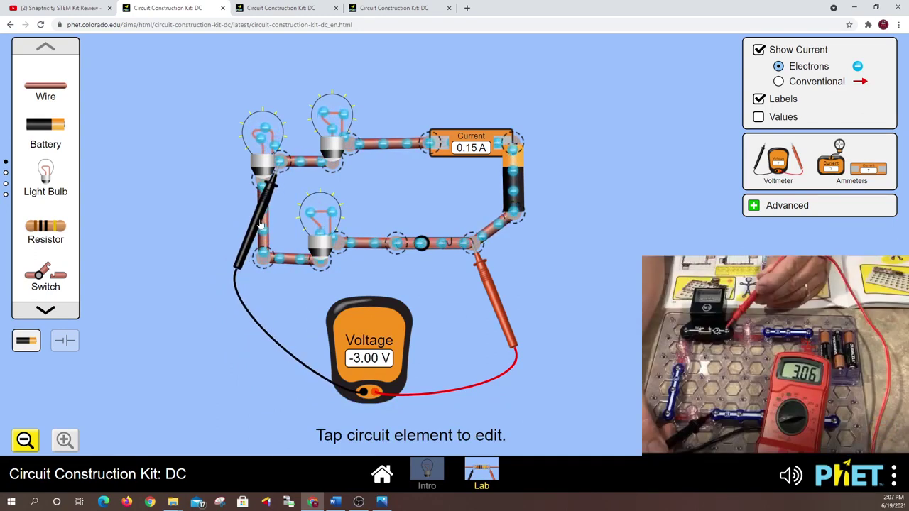
{"action": "left_click_drag", "start_coordinate": [259, 227], "coordinate": [235, 324]}
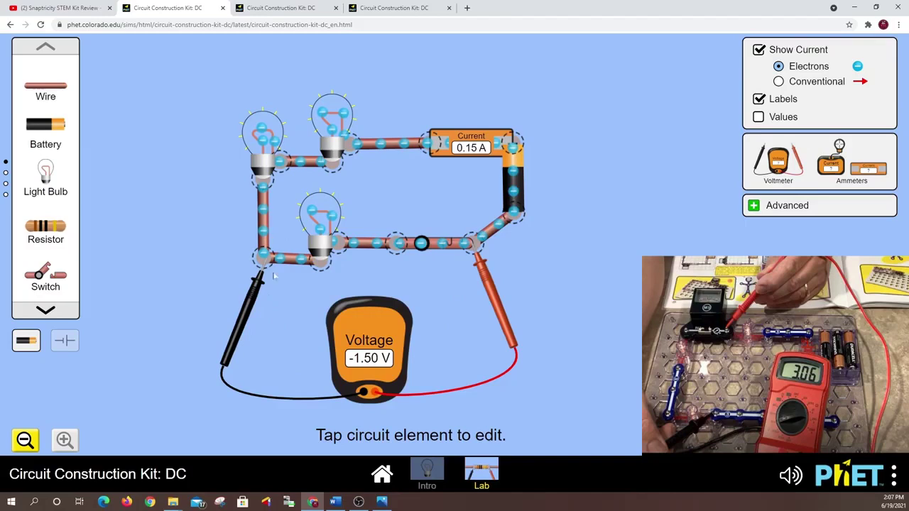
{"action": "left_click_drag", "start_coordinate": [493, 293], "coordinate": [448, 191]}
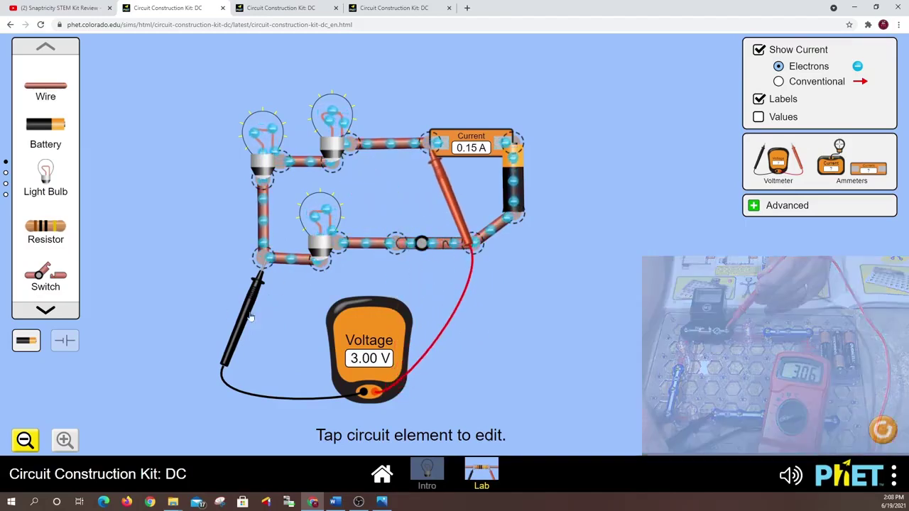
{"action": "mouse_move", "coordinate": [248, 317]}
{"action": "left_mouse_down"}
{"action": "mouse_move", "coordinate": [273, 312]}
{"action": "mouse_move", "coordinate": [312, 221]}
{"action": "mouse_move", "coordinate": [260, 224]}
{"action": "mouse_move", "coordinate": [306, 319]}
{"action": "mouse_move", "coordinate": [247, 317]}
{"action": "left_mouse_up"}
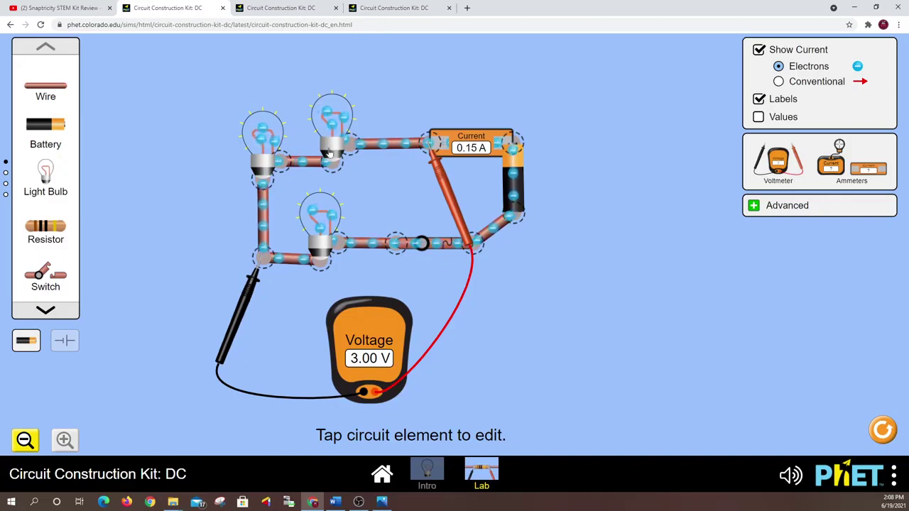
{"action": "mouse_move", "coordinate": [465, 193]}
{"action": "left_mouse_down"}
{"action": "mouse_move", "coordinate": [367, 197]}
{"action": "mouse_move", "coordinate": [463, 197]}
{"action": "left_mouse_up"}
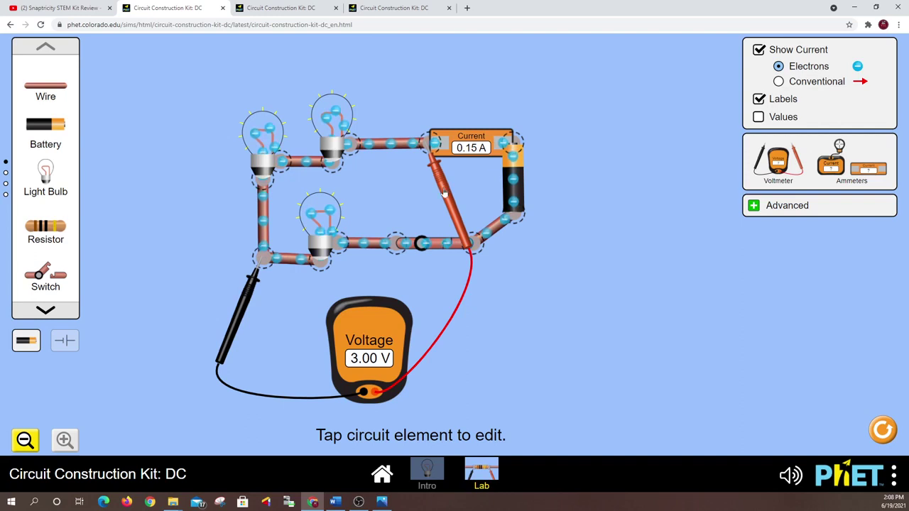
Pull both voltmeter probes off the circuit and move the meter clear.
{"action": "left_click_drag", "start_coordinate": [444, 193], "coordinate": [536, 367]}
{"action": "left_click_drag", "start_coordinate": [238, 317], "coordinate": [174, 351]}
{"action": "left_click_drag", "start_coordinate": [370, 363], "coordinate": [383, 352]}
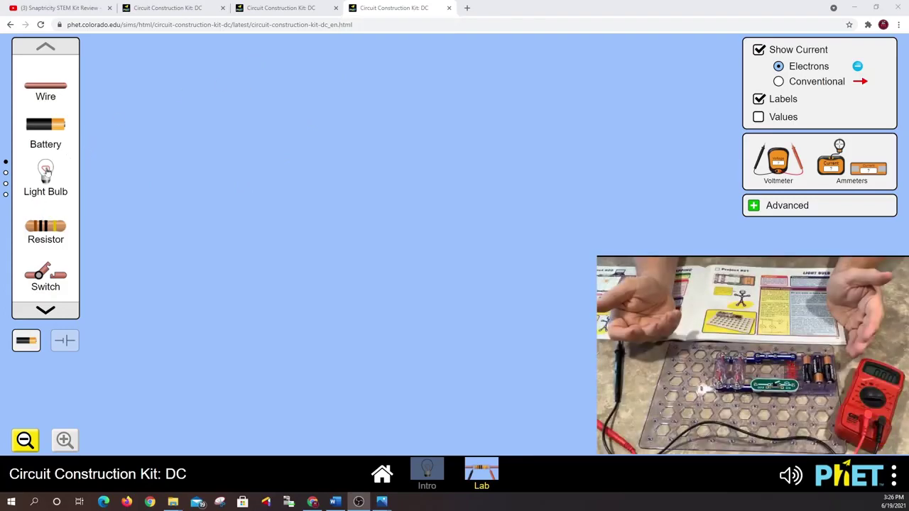
Place three light bulbs, a switch and a battery, standing the battery upright on the right.
{"action": "left_click_drag", "start_coordinate": [46, 171], "coordinate": [156, 144]}
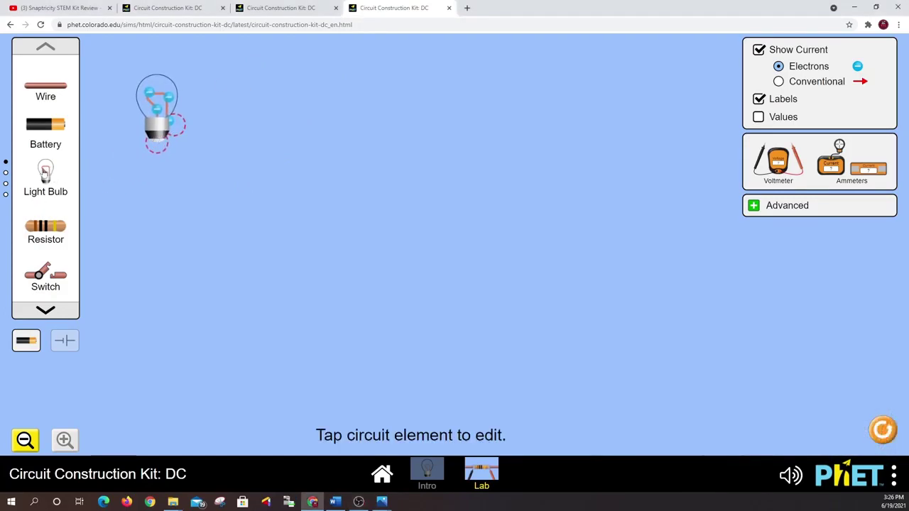
{"action": "left_click_drag", "start_coordinate": [45, 173], "coordinate": [145, 219]}
{"action": "left_click_drag", "start_coordinate": [46, 173], "coordinate": [157, 317]}
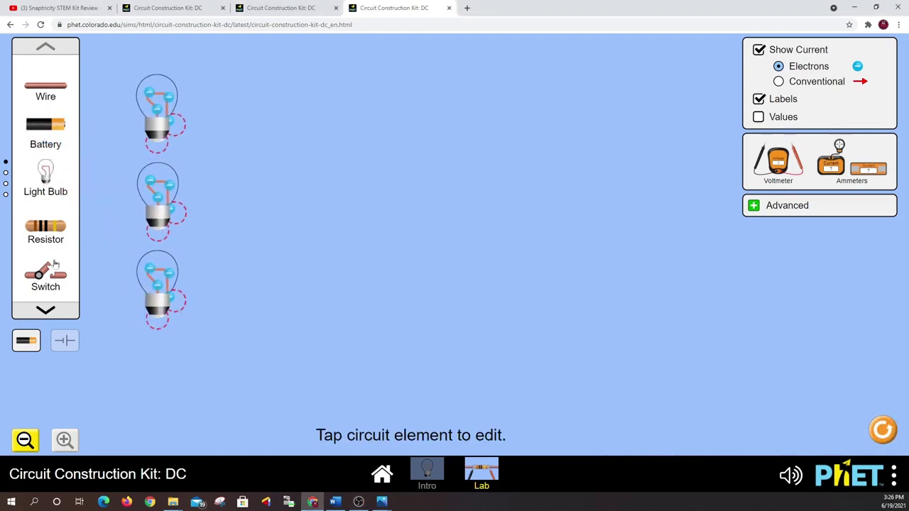
{"action": "left_click_drag", "start_coordinate": [52, 133], "coordinate": [283, 112]}
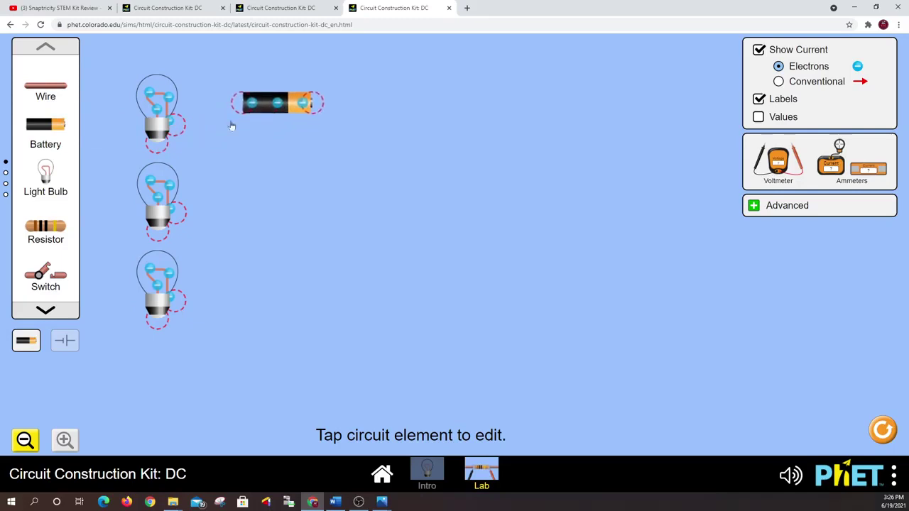
{"action": "left_click_drag", "start_coordinate": [46, 278], "coordinate": [265, 221]}
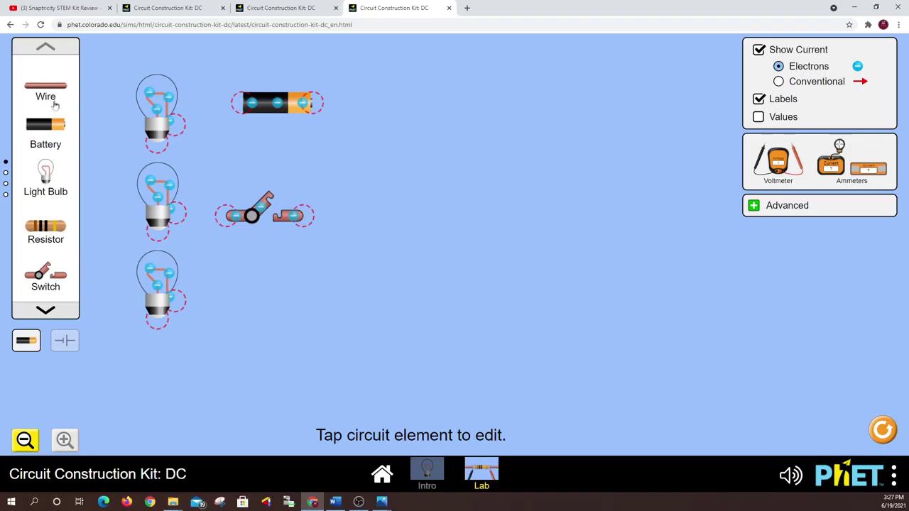
{"action": "left_click_drag", "start_coordinate": [270, 105], "coordinate": [542, 218]}
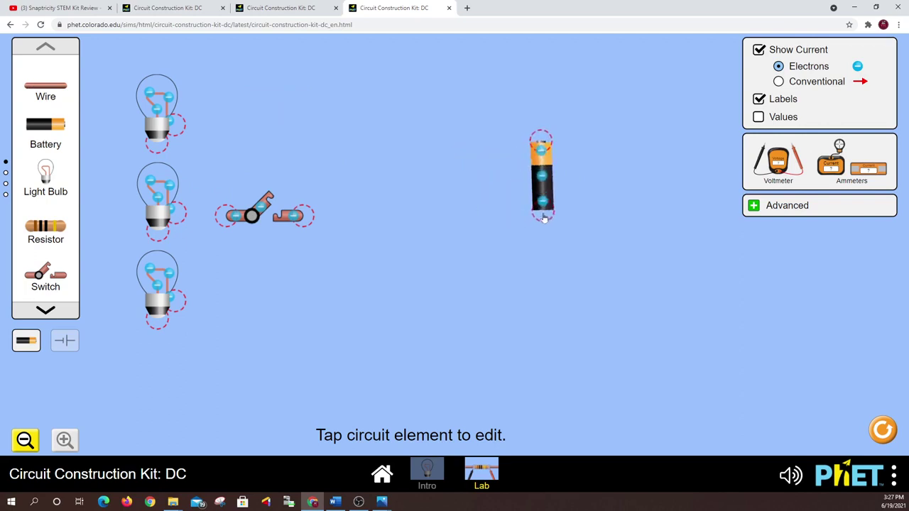
{"action": "left_click_drag", "start_coordinate": [543, 172], "coordinate": [526, 170]}
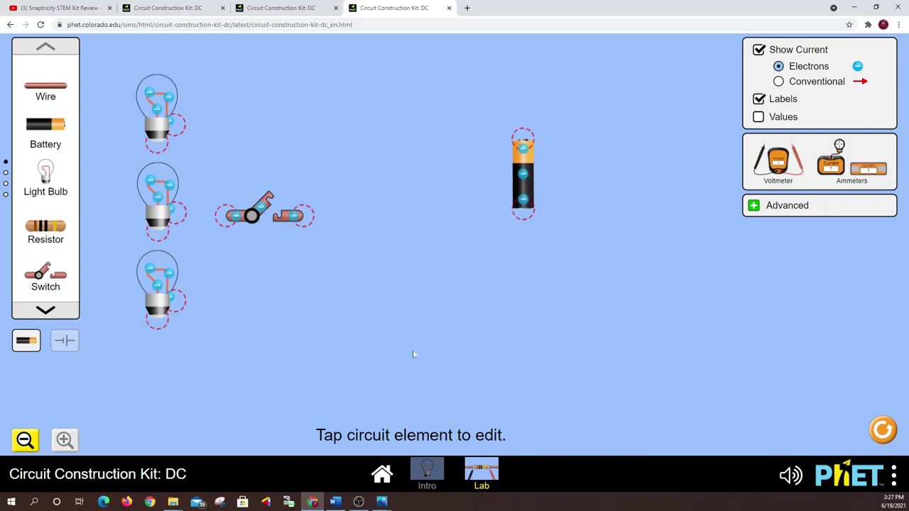
Set the battery's voltage to 4.5 V using the slider and arrow buttons.
{"action": "left_click", "coordinate": [523, 165]}
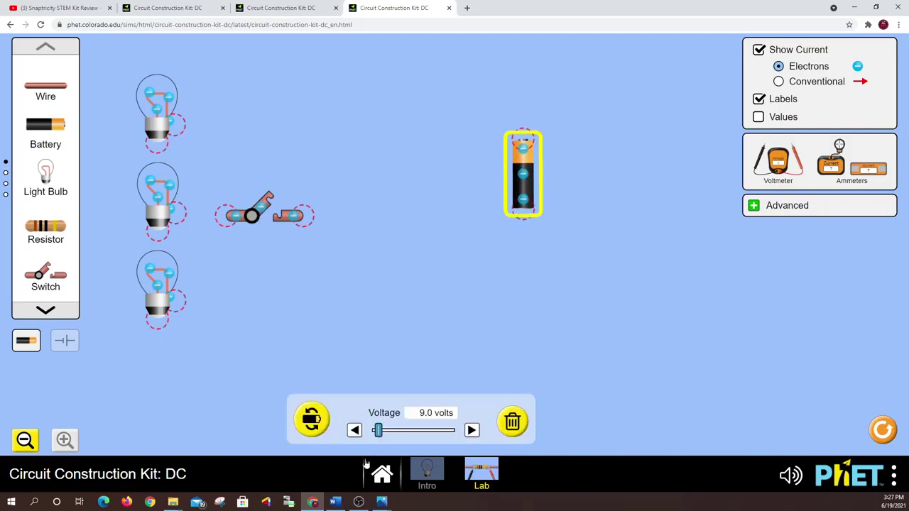
{"action": "left_click_drag", "start_coordinate": [377, 434], "coordinate": [374, 433]}
{"action": "left_click", "coordinate": [355, 431]}
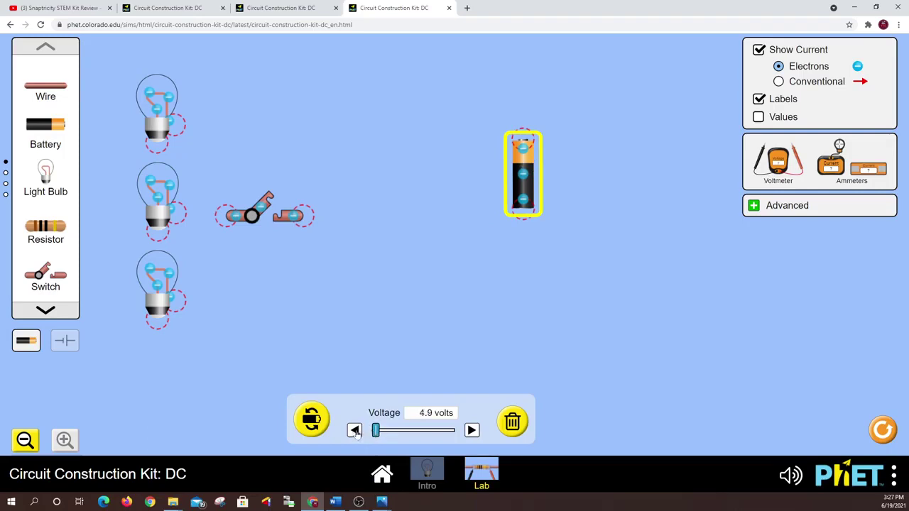
{"action": "left_click", "coordinate": [355, 431]}
{"action": "left_click", "coordinate": [355, 431]}
{"action": "left_click", "coordinate": [471, 430]}
Confirm the 4.5 V battery setting and move the switch below the battery.
{"action": "left_click", "coordinate": [445, 150]}
{"action": "left_click", "coordinate": [527, 167]}
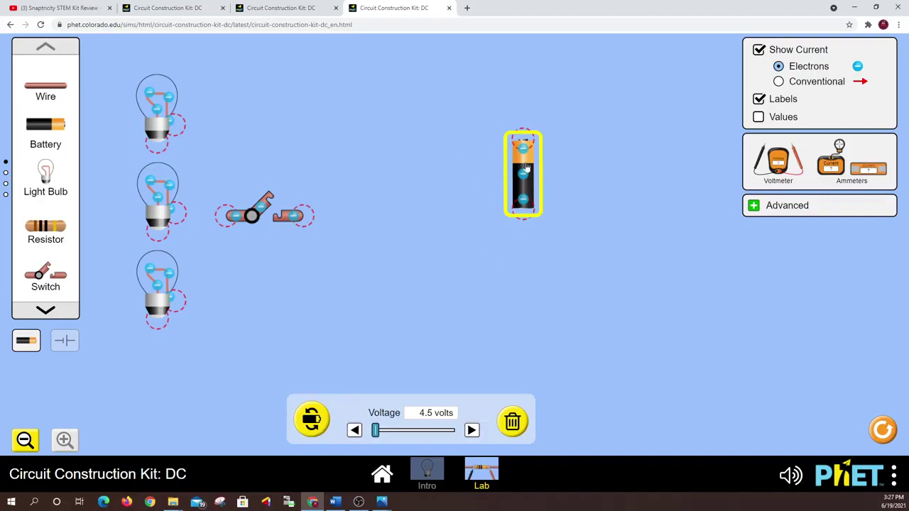
{"action": "left_click", "coordinate": [472, 164]}
{"action": "left_click_drag", "start_coordinate": [255, 218], "coordinate": [477, 264]}
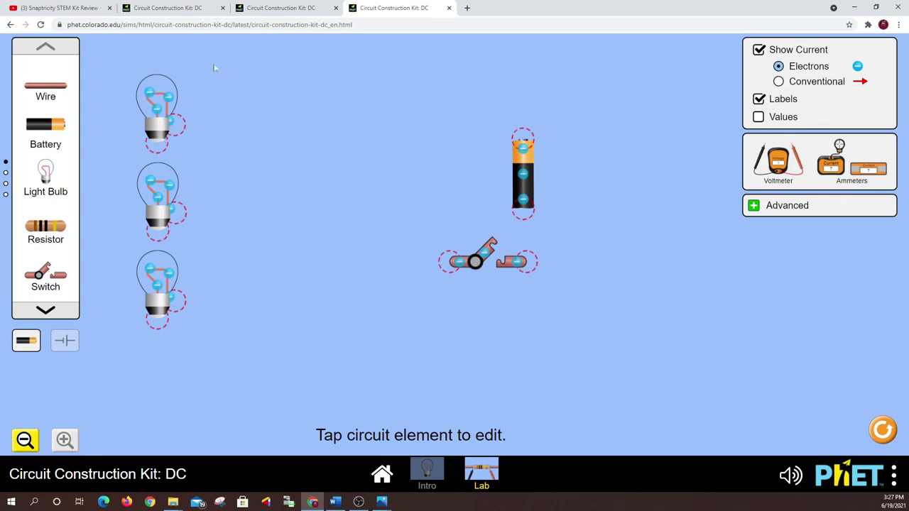
Move one bulb beside the battery, lay two bulbs side by side, and check 10.0 ohms resistance.
{"action": "left_click_drag", "start_coordinate": [160, 125], "coordinate": [403, 136]}
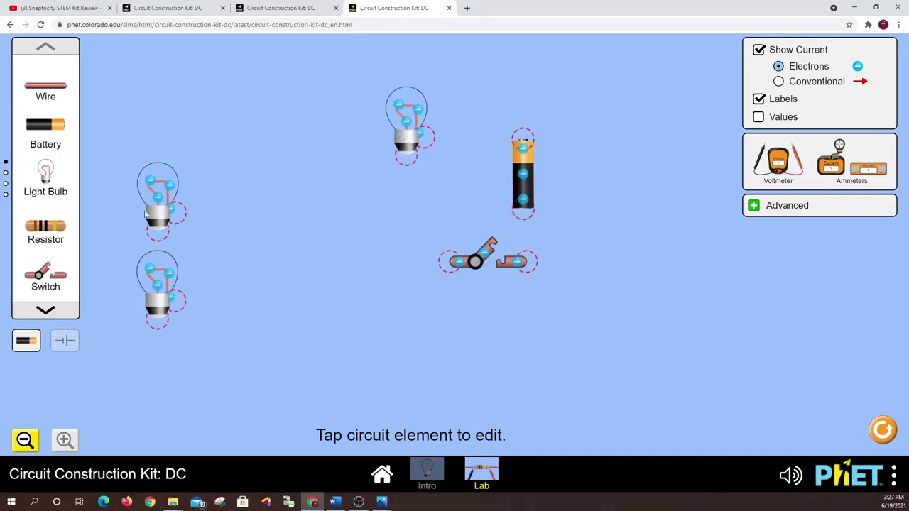
{"action": "left_click_drag", "start_coordinate": [155, 215], "coordinate": [345, 211]}
{"action": "left_click_drag", "start_coordinate": [161, 305], "coordinate": [215, 222]}
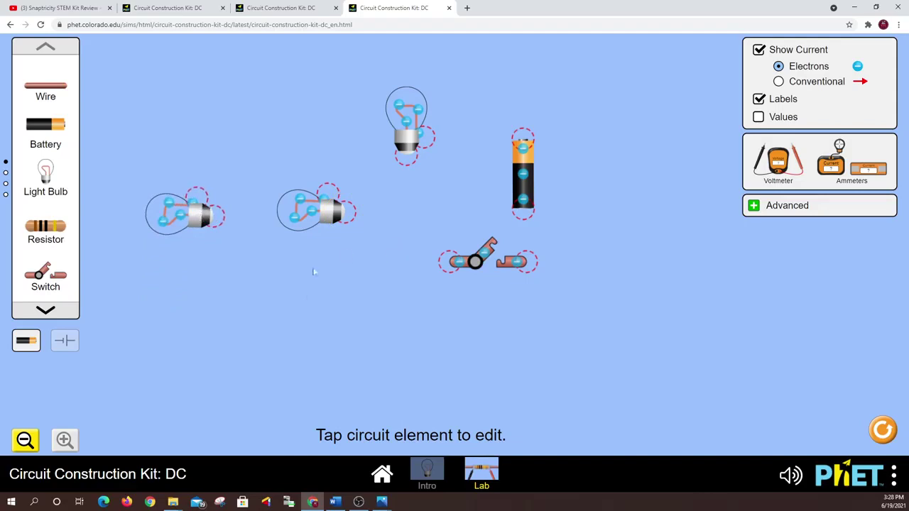
{"action": "left_click_drag", "start_coordinate": [328, 217], "coordinate": [352, 218]}
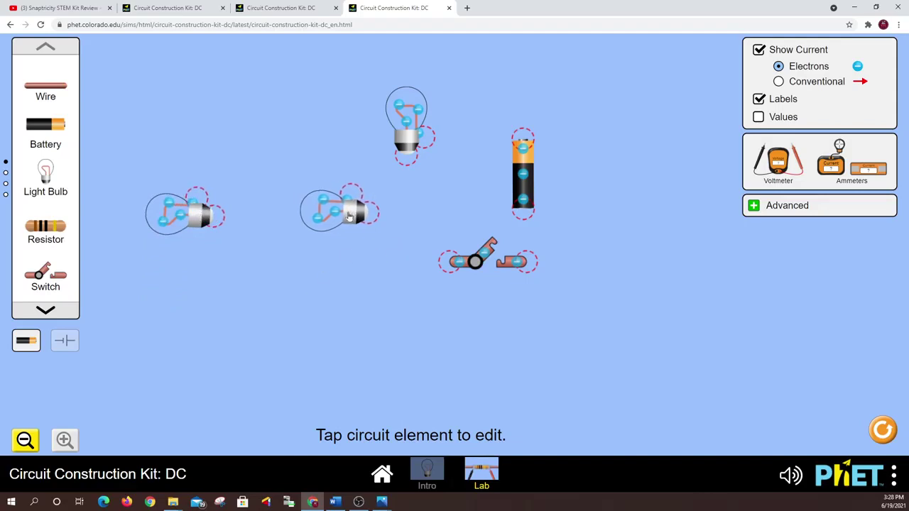
{"action": "left_click_drag", "start_coordinate": [215, 220], "coordinate": [252, 196]}
{"action": "left_click", "coordinate": [226, 209]}
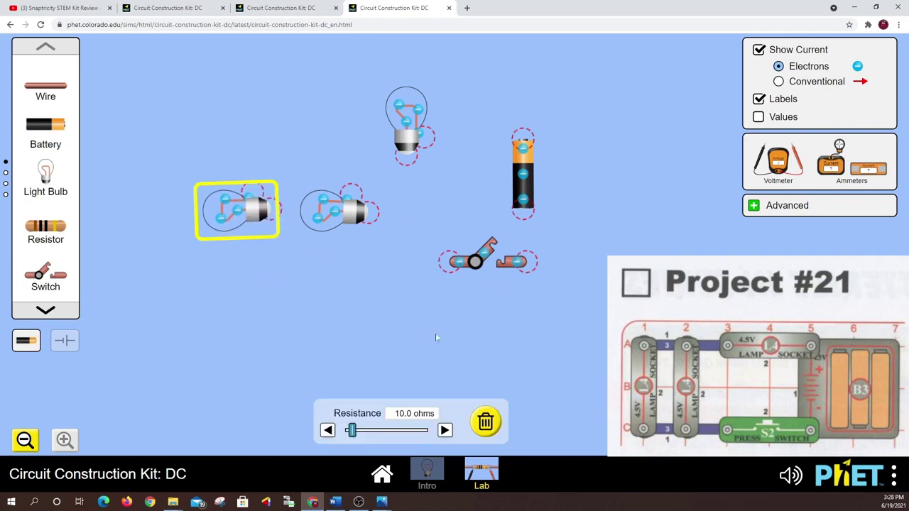
{"action": "left_click", "coordinate": [329, 212]}
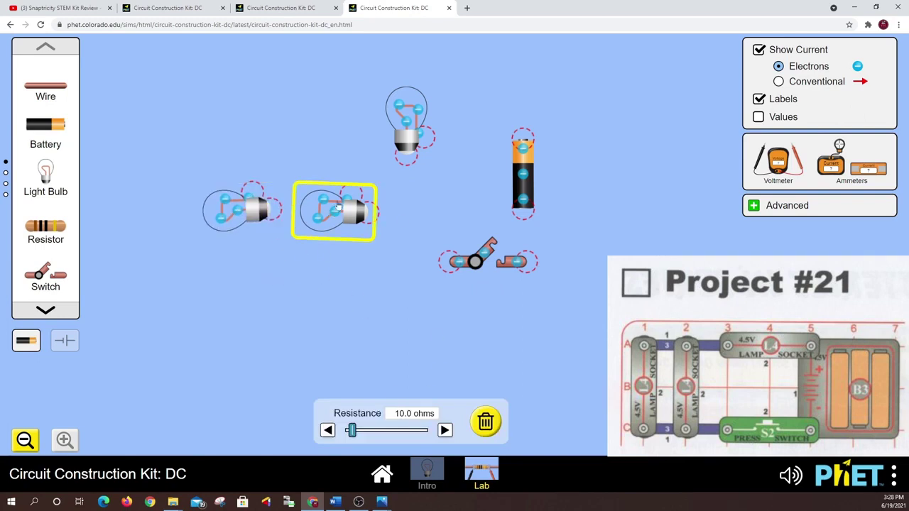
{"action": "left_click", "coordinate": [409, 140]}
{"action": "left_click", "coordinate": [408, 139]}
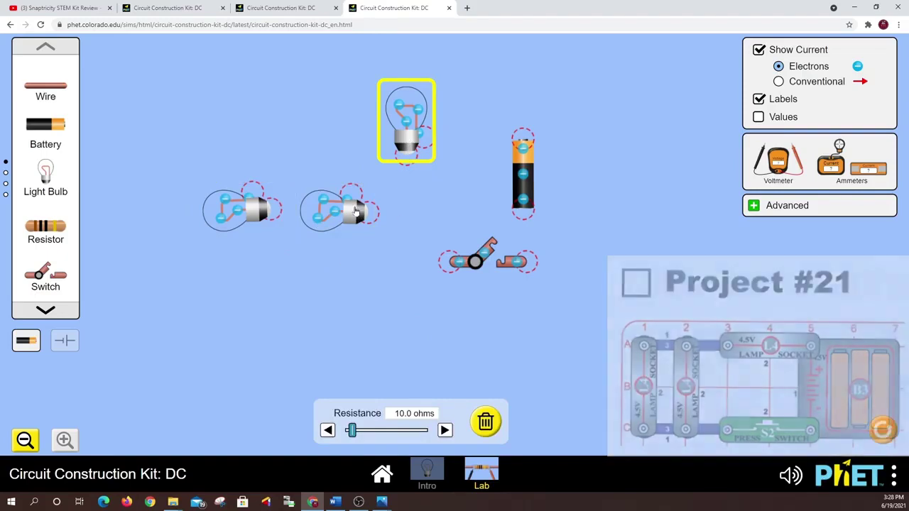
{"action": "left_click", "coordinate": [359, 211]}
{"action": "left_click", "coordinate": [261, 212]}
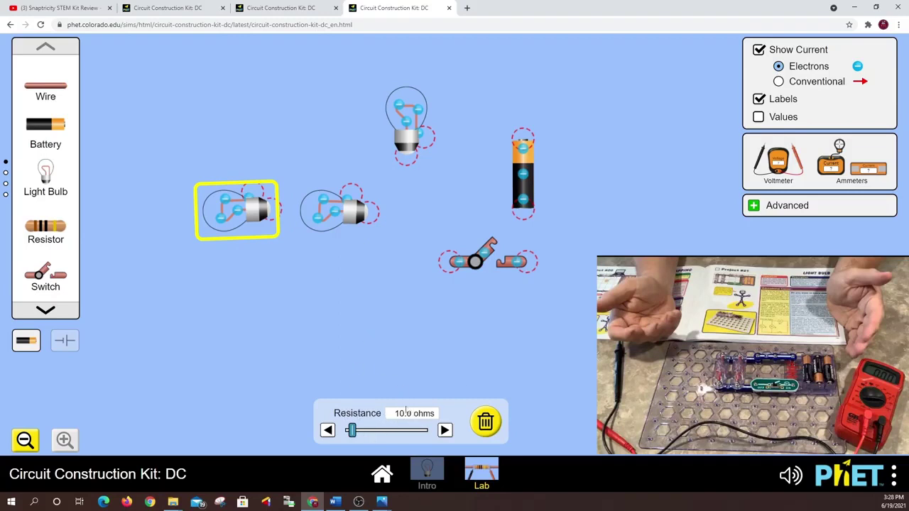
{"action": "left_click", "coordinate": [276, 255]}
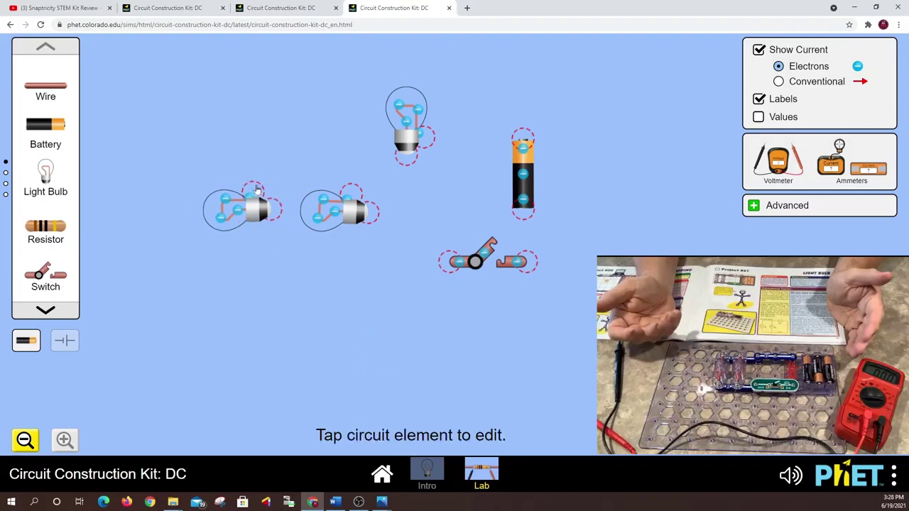
{"action": "left_click_drag", "start_coordinate": [256, 188], "coordinate": [258, 192]}
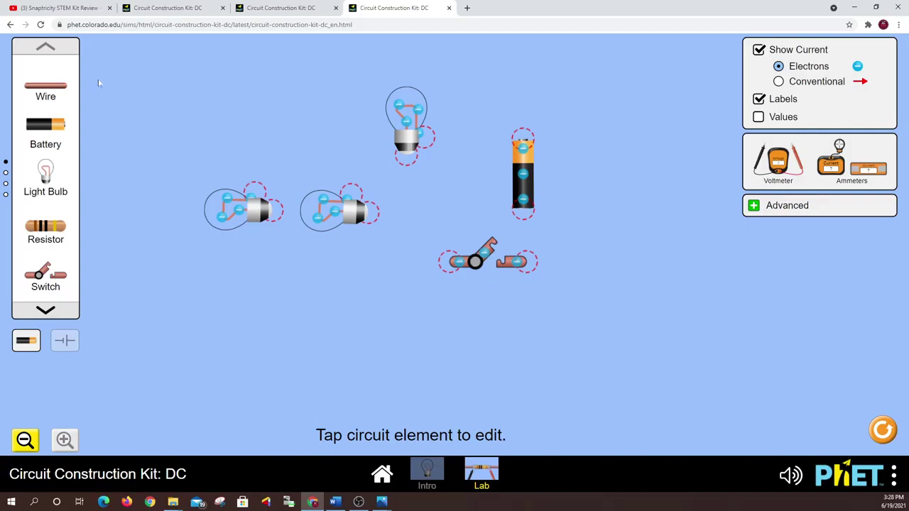
Wire the battery to the top bulb and run a wire leftward from it.
{"action": "left_click_drag", "start_coordinate": [56, 87], "coordinate": [507, 139]}
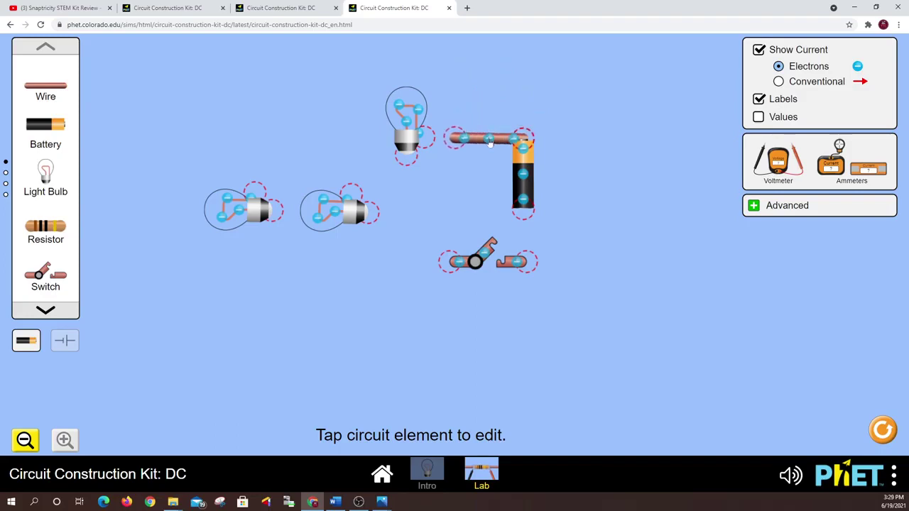
{"action": "left_click_drag", "start_coordinate": [453, 142], "coordinate": [428, 137]}
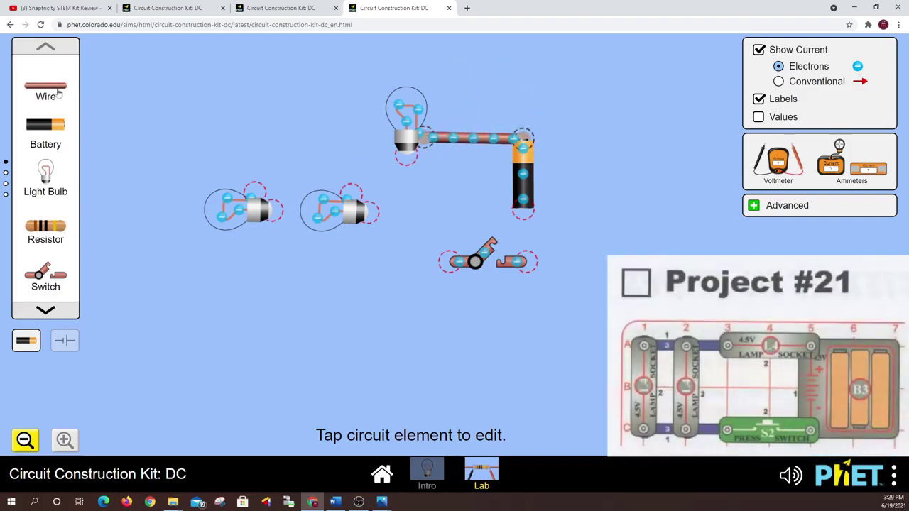
{"action": "left_click_drag", "start_coordinate": [58, 94], "coordinate": [349, 158]}
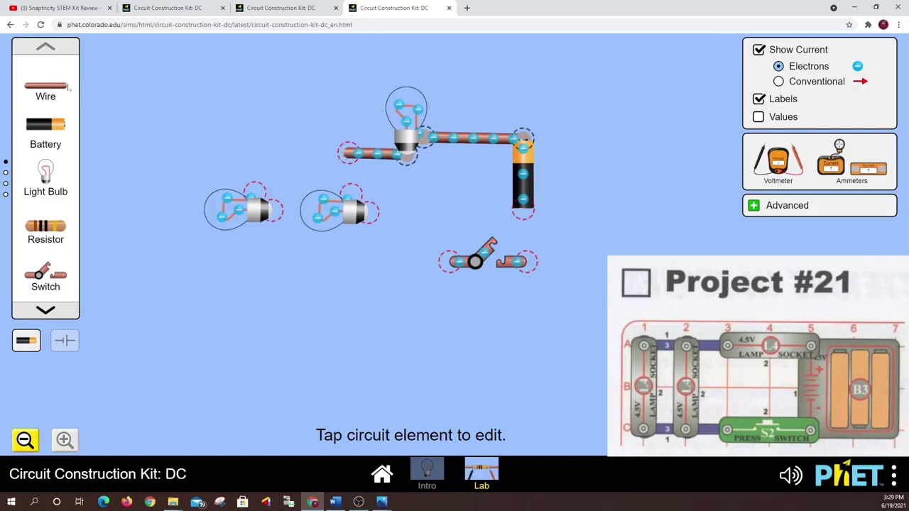
{"action": "left_click_drag", "start_coordinate": [68, 86], "coordinate": [350, 187]}
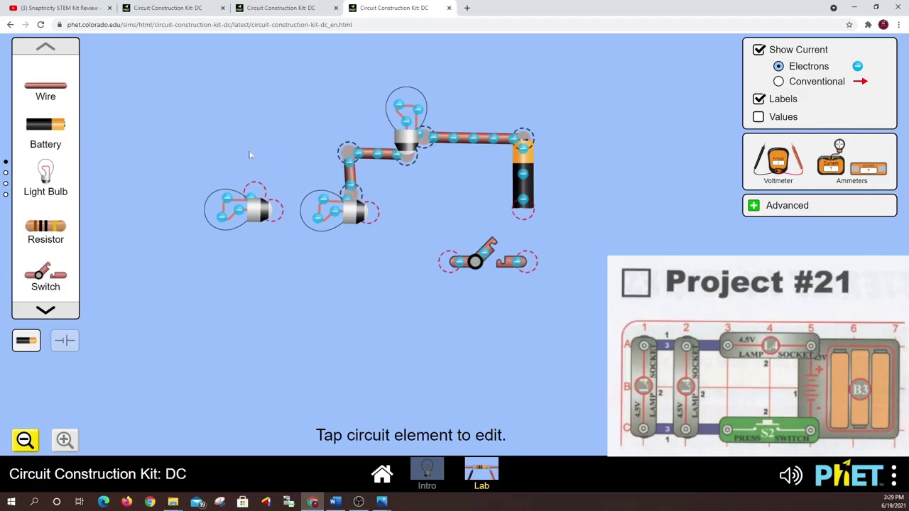
Extend wires to the side-by-side bulbs' top terminals and attach a new wire below the left bulb.
{"action": "left_click_drag", "start_coordinate": [64, 89], "coordinate": [251, 152]}
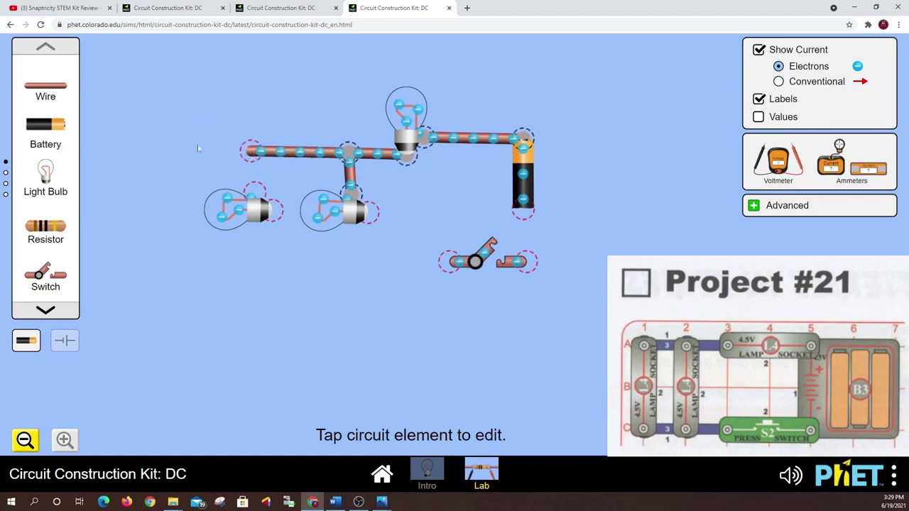
{"action": "left_click_drag", "start_coordinate": [44, 90], "coordinate": [261, 186]}
{"action": "left_click_drag", "start_coordinate": [250, 151], "coordinate": [254, 154]}
{"action": "left_click", "coordinate": [254, 154]}
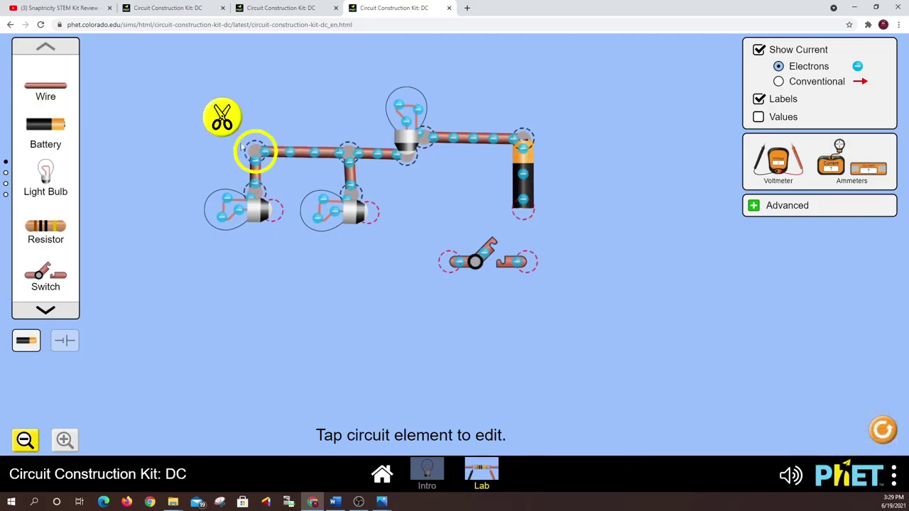
{"action": "left_click", "coordinate": [174, 157]}
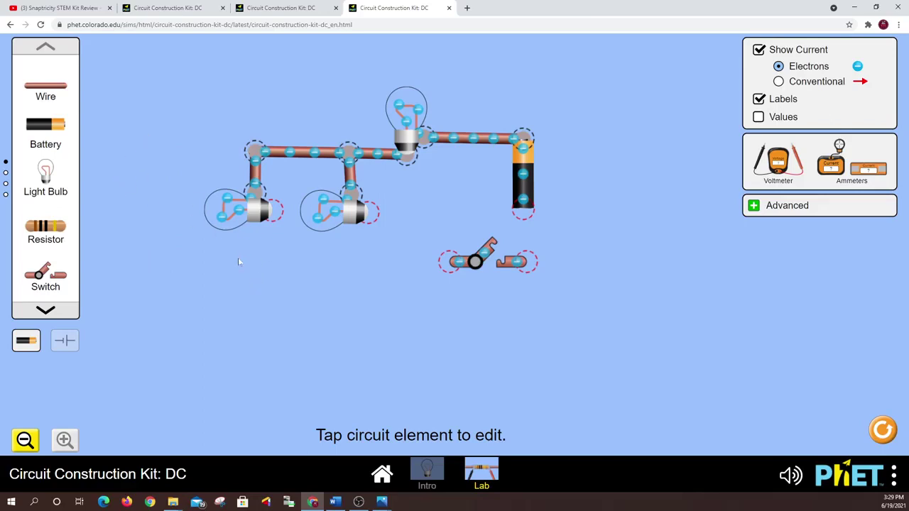
{"action": "left_click_drag", "start_coordinate": [47, 86], "coordinate": [274, 214]}
{"action": "left_click", "coordinate": [286, 277]}
Hang the left bulb's wire down and join it to the middle bulb with a bottom wire.
{"action": "left_click_drag", "start_coordinate": [353, 276], "coordinate": [271, 259]}
{"action": "left_click_drag", "start_coordinate": [45, 106], "coordinate": [376, 219]}
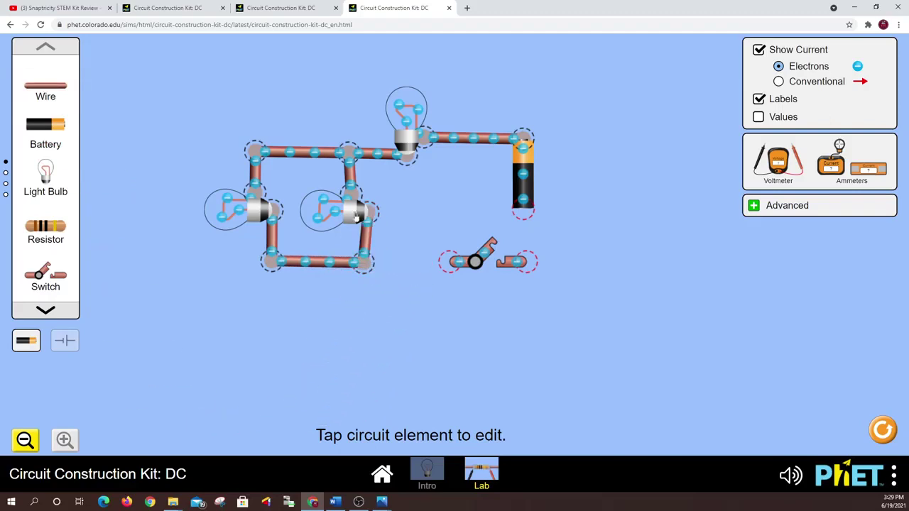
{"action": "left_click", "coordinate": [348, 213]}
{"action": "left_click", "coordinate": [414, 195]}
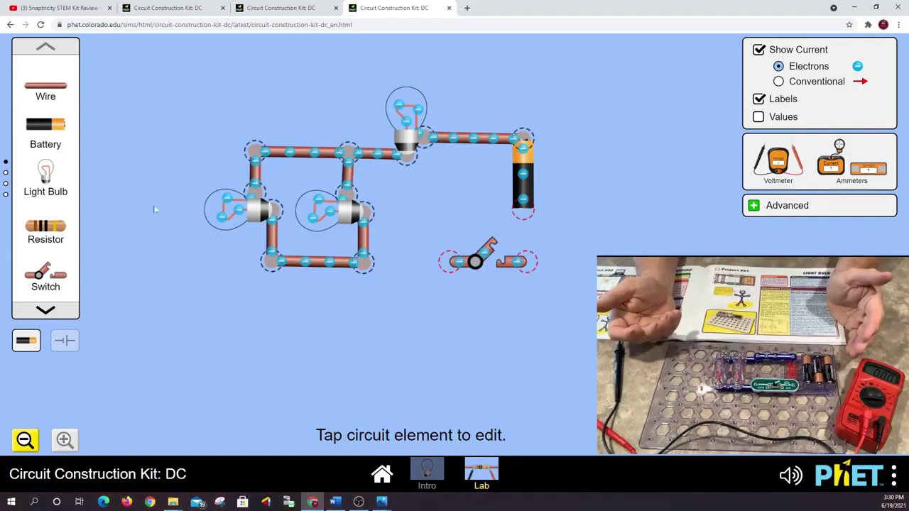
Wire the lower junction to the switch's left terminal and the switch's right terminal to the battery.
{"action": "left_click_drag", "start_coordinate": [65, 92], "coordinate": [360, 278]}
{"action": "left_click_drag", "start_coordinate": [402, 346], "coordinate": [438, 266]}
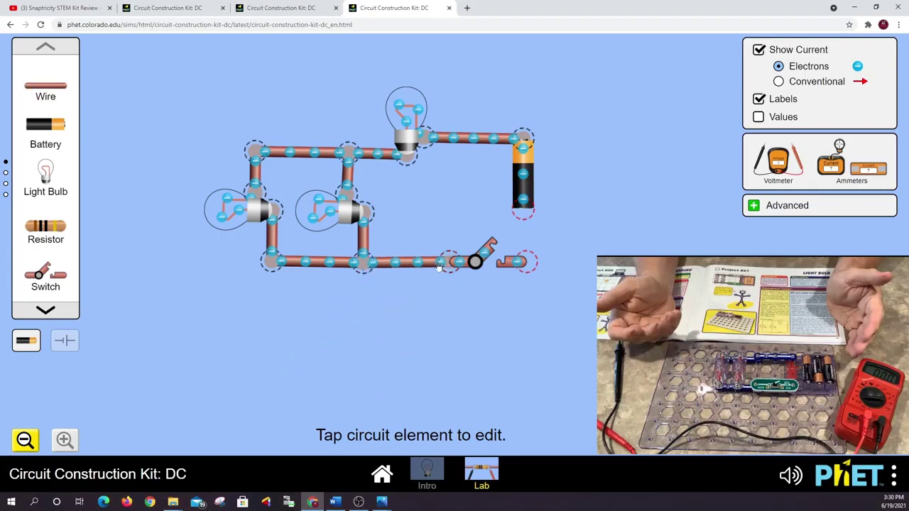
{"action": "left_click_drag", "start_coordinate": [54, 95], "coordinate": [524, 211]}
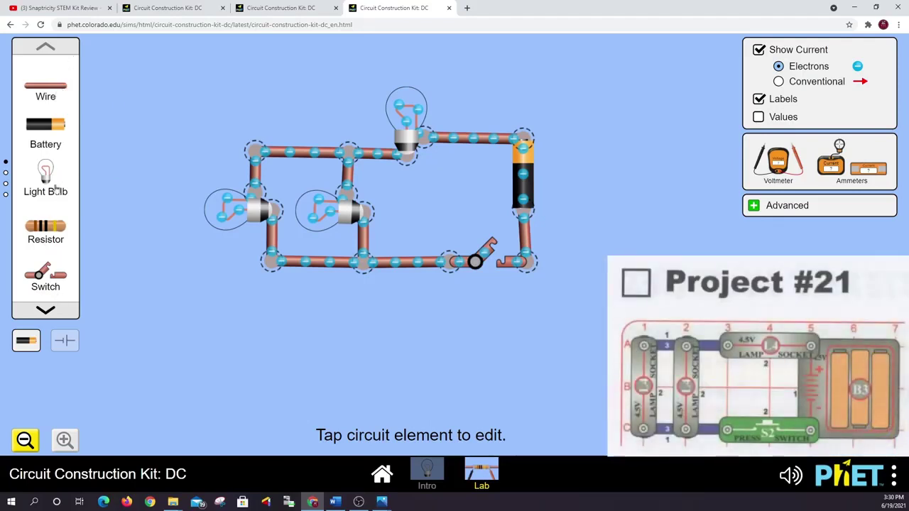
Browse the parts pages, toggle schematic view on and off, and drop a voltmeter below the circuit.
{"action": "left_click", "coordinate": [46, 313]}
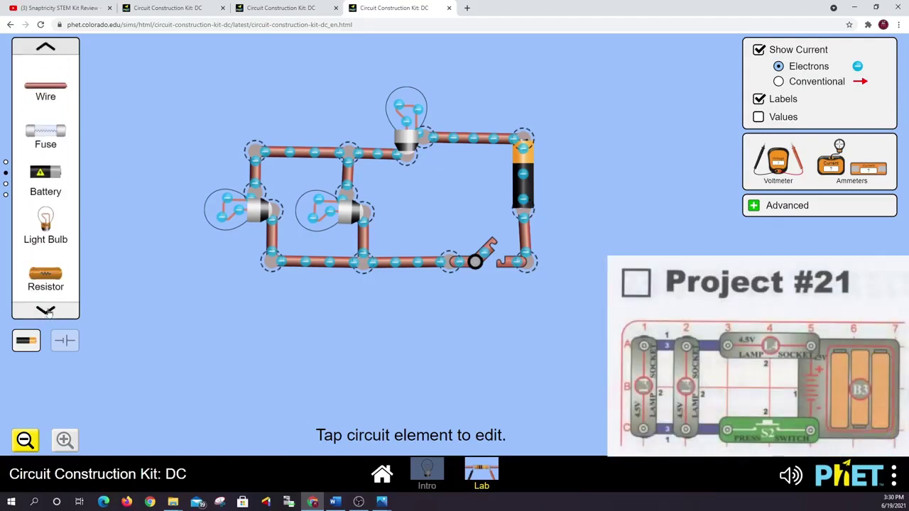
{"action": "left_click", "coordinate": [46, 48]}
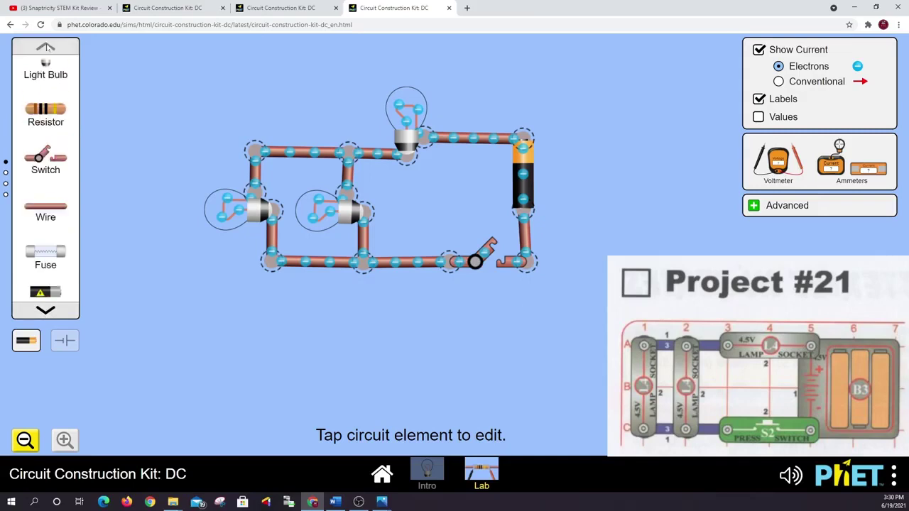
{"action": "left_click", "coordinate": [65, 344]}
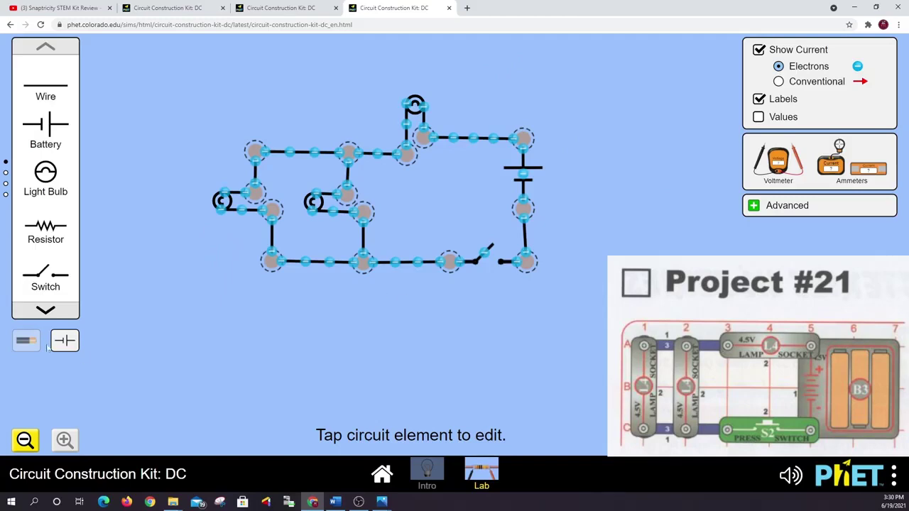
{"action": "left_click", "coordinate": [25, 341]}
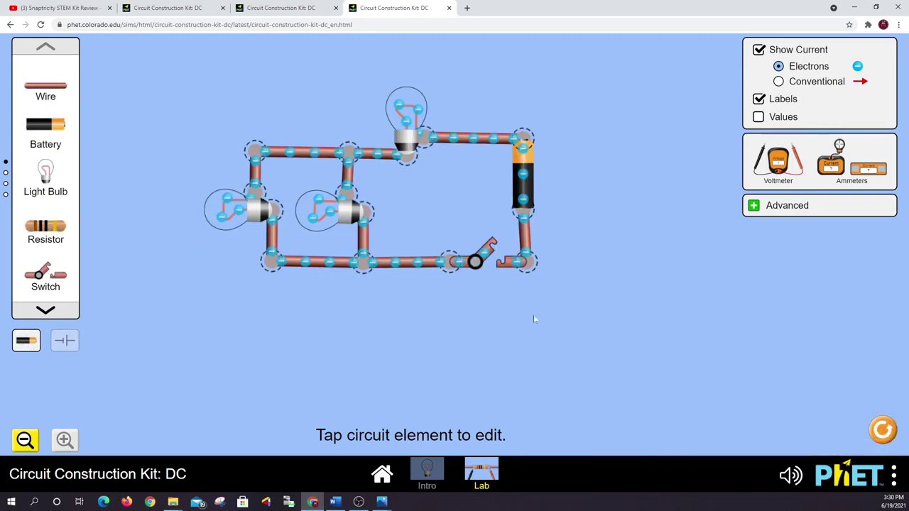
{"action": "left_click_drag", "start_coordinate": [779, 162], "coordinate": [385, 367]}
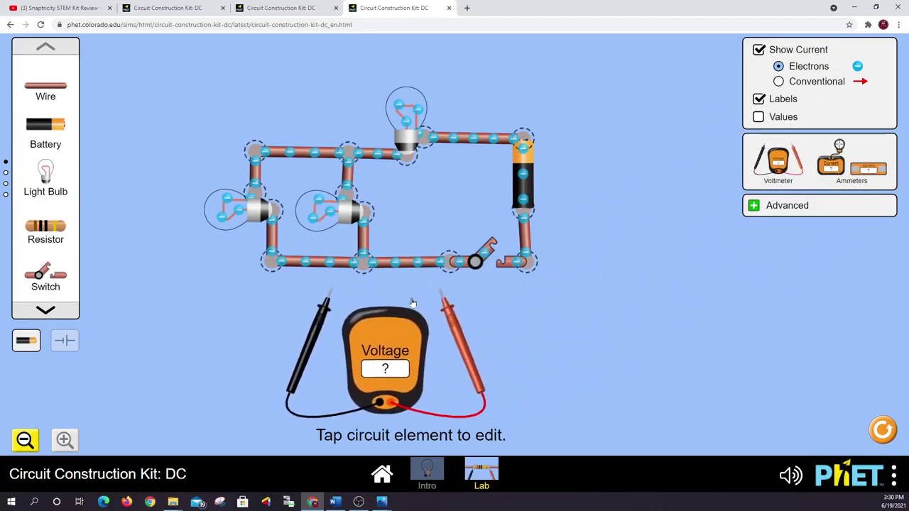
Close the switch so all three bulbs in the parallel circuit glow.
{"action": "left_click", "coordinate": [476, 262]}
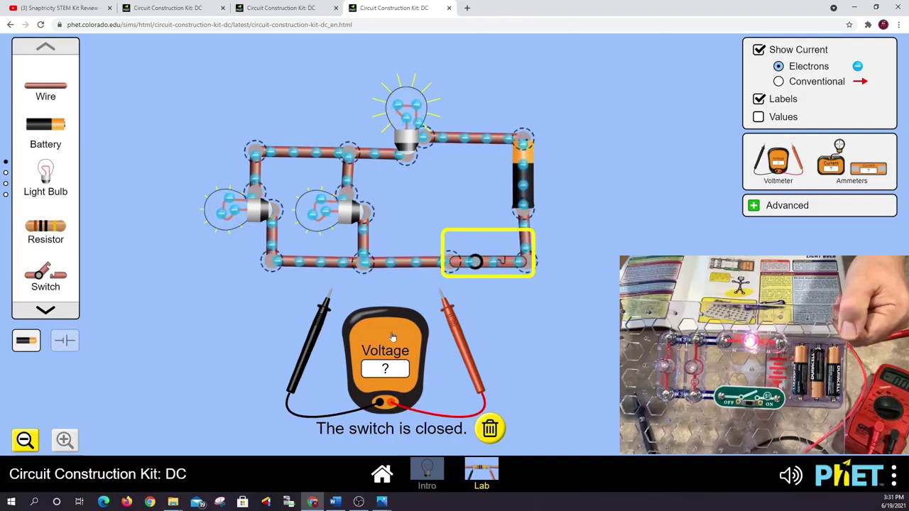
Place the voltmeter's red probe on the wire below the battery and the black probe on the top bulb's wire.
{"action": "left_click_drag", "start_coordinate": [387, 335], "coordinate": [393, 330]}
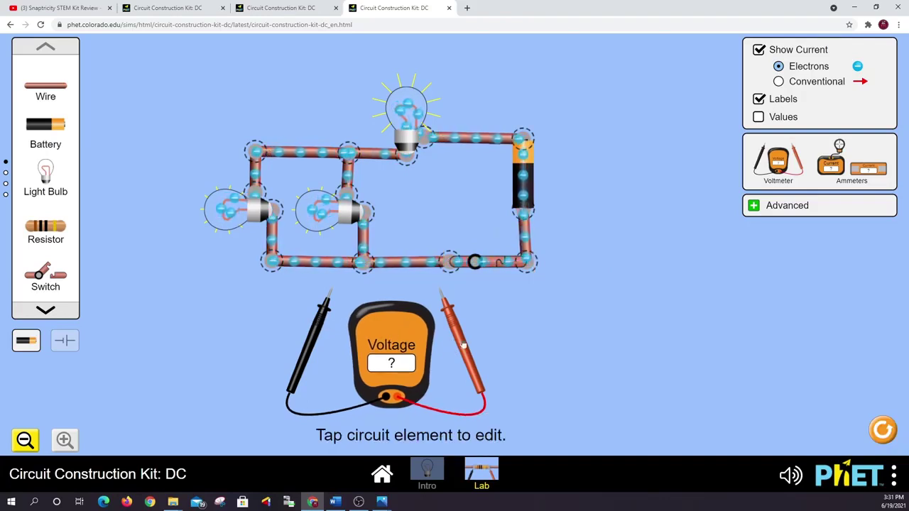
{"action": "left_click_drag", "start_coordinate": [463, 346], "coordinate": [549, 267]}
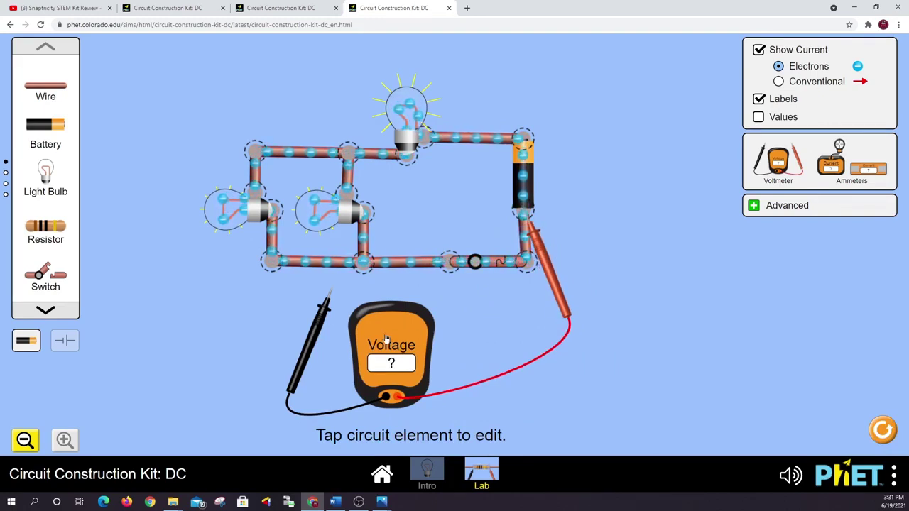
{"action": "left_click_drag", "start_coordinate": [387, 340], "coordinate": [447, 327]}
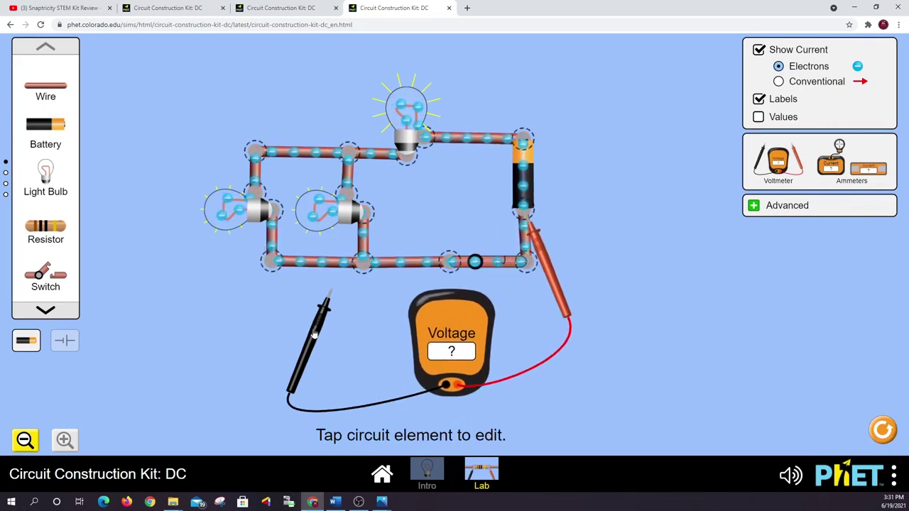
{"action": "left_click_drag", "start_coordinate": [314, 335], "coordinate": [408, 181]}
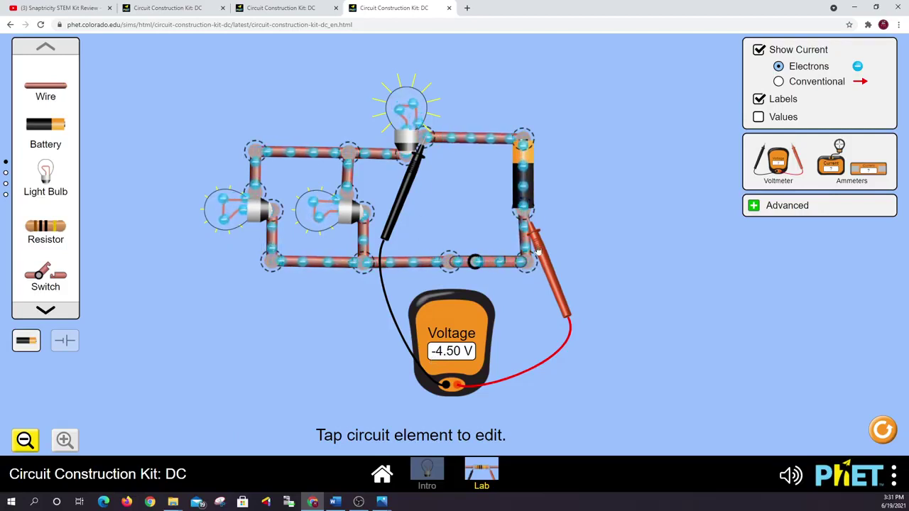
Reposition the probes to read 4.50 V across the battery, then probe the middle bulb's junction.
{"action": "left_click_drag", "start_coordinate": [541, 254], "coordinate": [539, 179]}
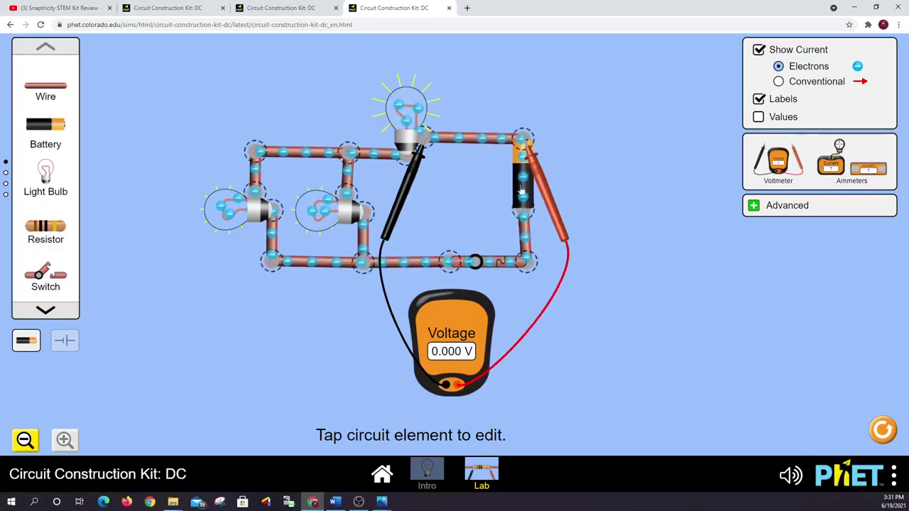
{"action": "left_click_drag", "start_coordinate": [406, 188], "coordinate": [386, 207]}
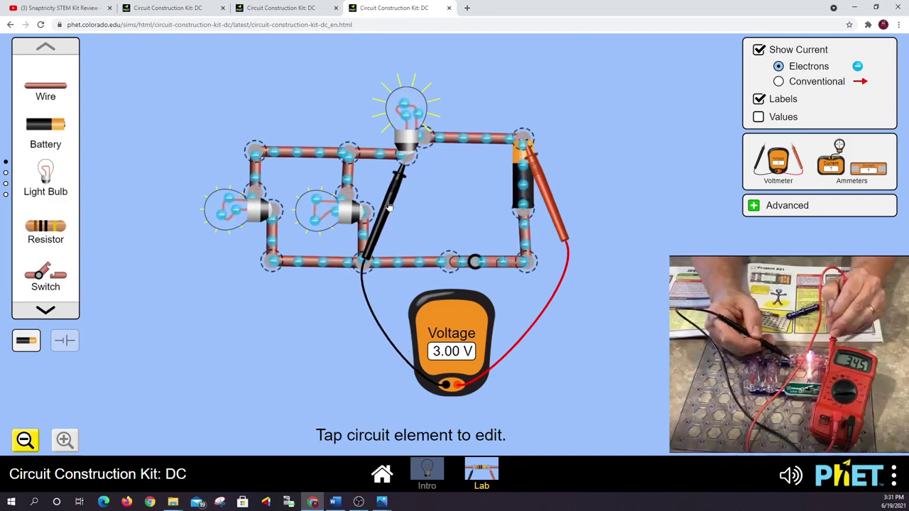
{"action": "left_click_drag", "start_coordinate": [389, 206], "coordinate": [350, 319]}
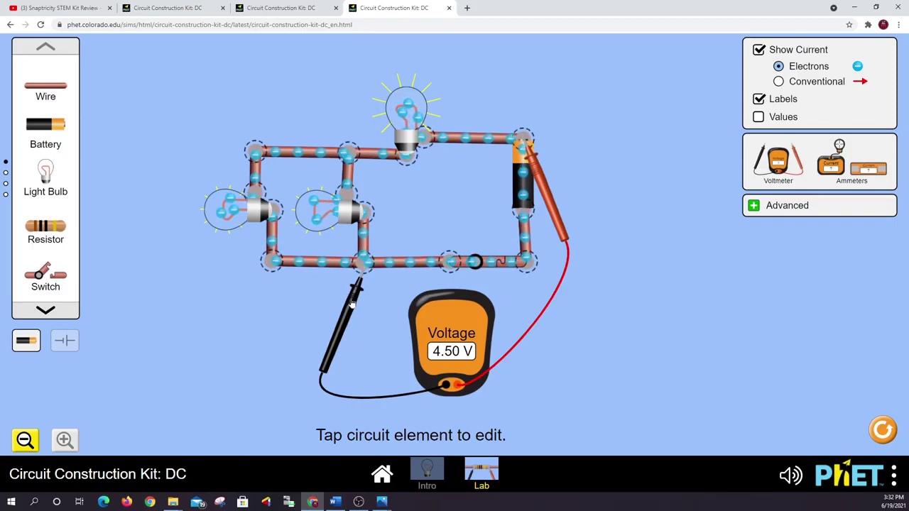
{"action": "left_click_drag", "start_coordinate": [348, 298], "coordinate": [334, 233]}
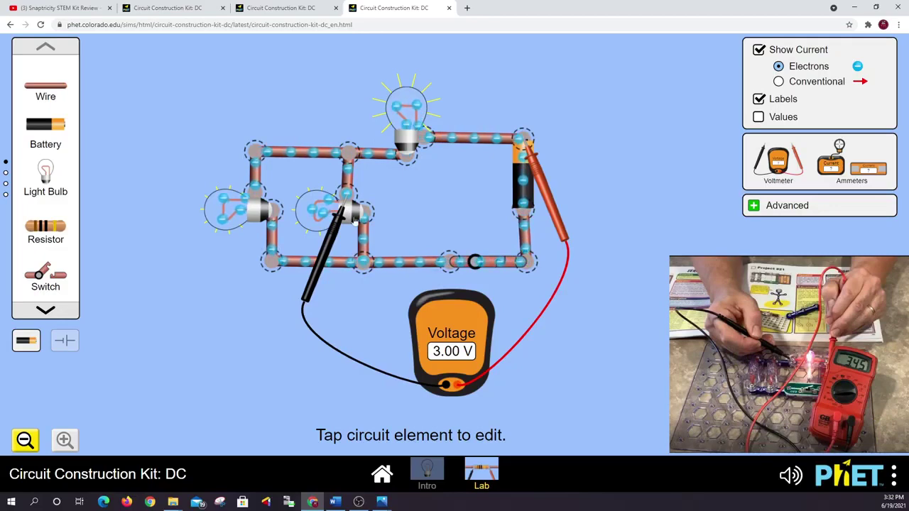
Read 3.00 V at the left bulb's junction and beside the top bulb, then lift the red probe away.
{"action": "left_click_drag", "start_coordinate": [349, 203], "coordinate": [246, 236]}
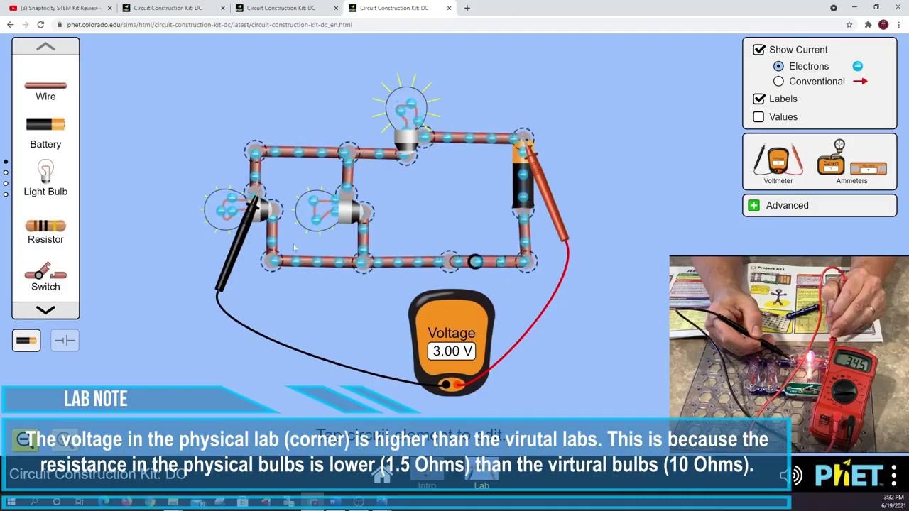
{"action": "left_click_drag", "start_coordinate": [249, 236], "coordinate": [389, 207]}
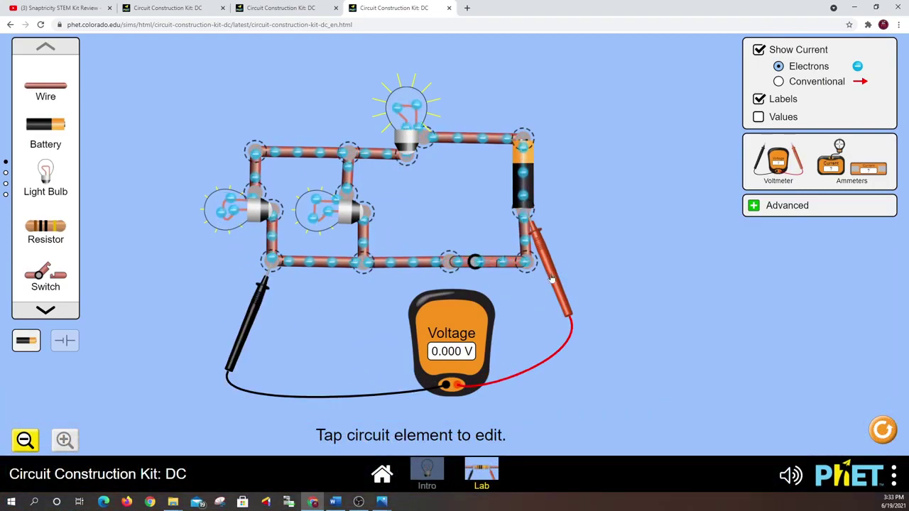
{"action": "left_click_drag", "start_coordinate": [552, 279], "coordinate": [551, 332]}
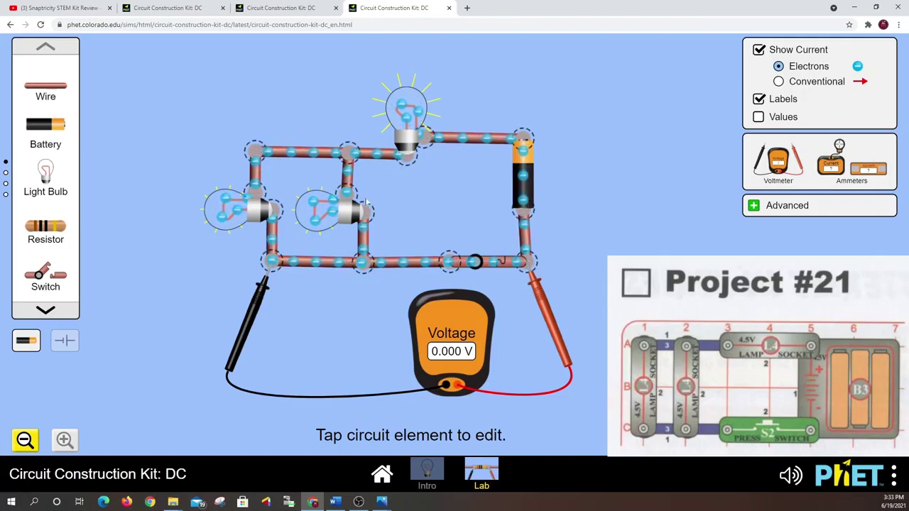
With the switch open, split the junction above the middle bulb and connect the top bulb's wire to the switch.
{"action": "left_click", "coordinate": [348, 156]}
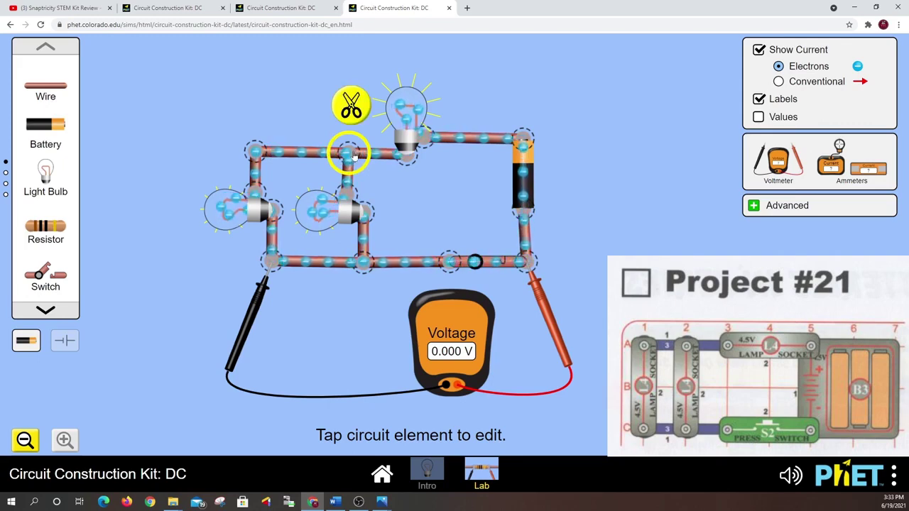
{"action": "left_click", "coordinate": [475, 262]}
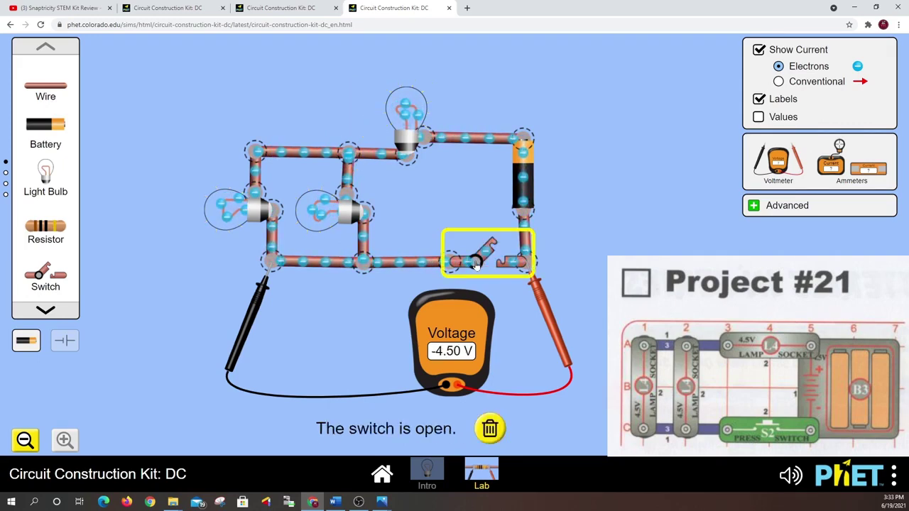
{"action": "left_click", "coordinate": [348, 156]}
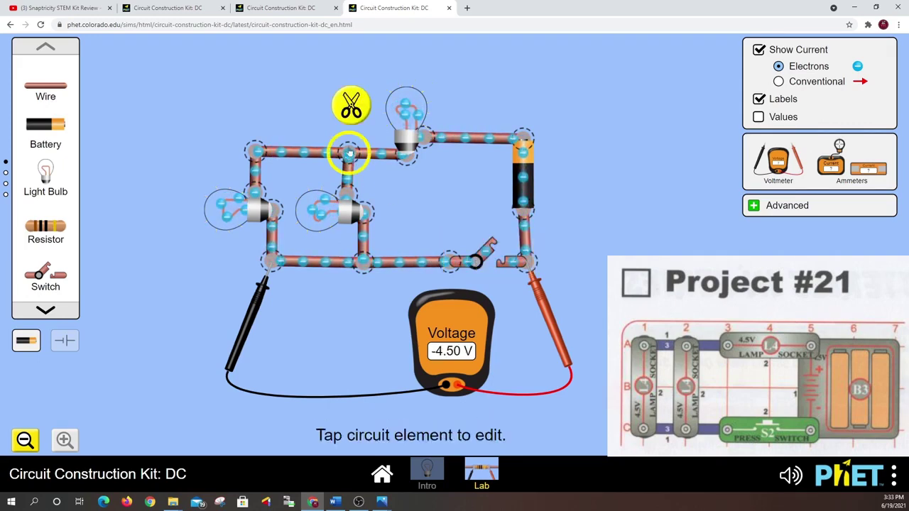
{"action": "left_click", "coordinate": [356, 108]}
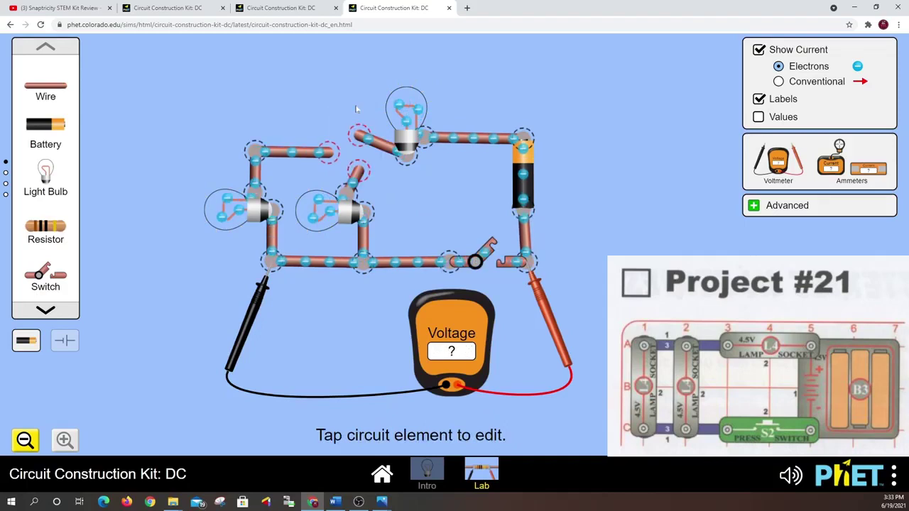
{"action": "left_click_drag", "start_coordinate": [360, 139], "coordinate": [458, 262]}
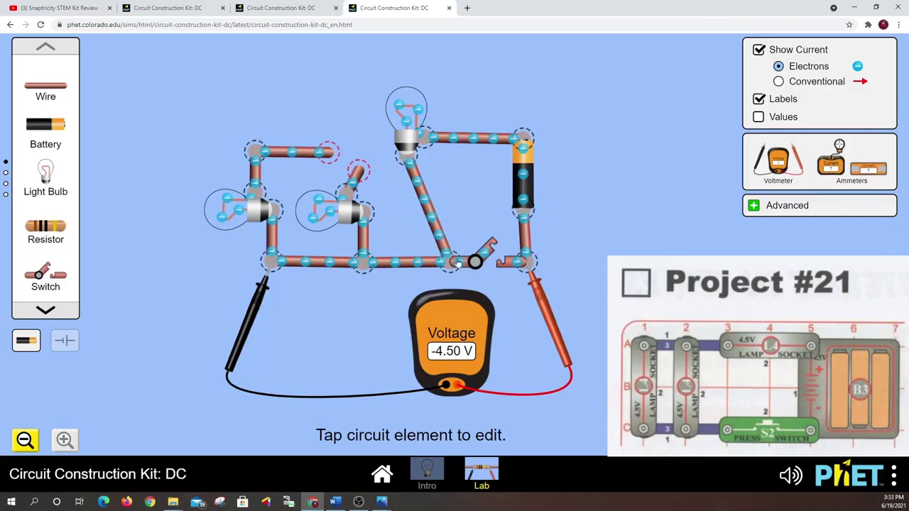
Probe between the top bulb and the battery's top end, then close the switch for a 4.50 V reading.
{"action": "left_click_drag", "start_coordinate": [254, 313], "coordinate": [434, 313]}
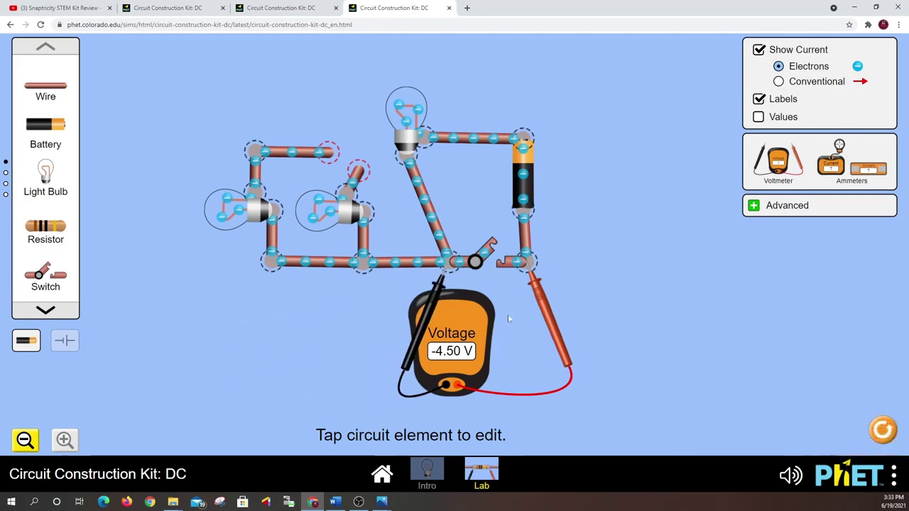
{"action": "left_click_drag", "start_coordinate": [434, 305], "coordinate": [395, 189]}
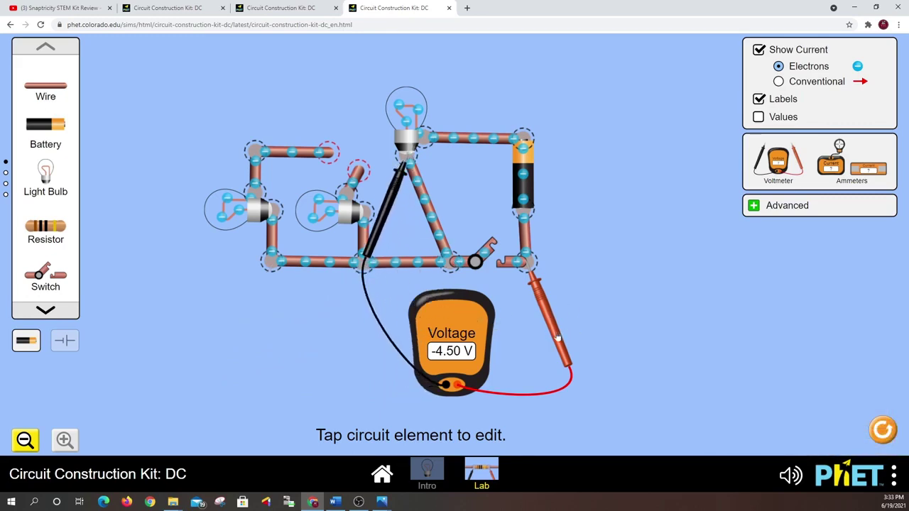
{"action": "left_click_drag", "start_coordinate": [558, 338], "coordinate": [559, 212]}
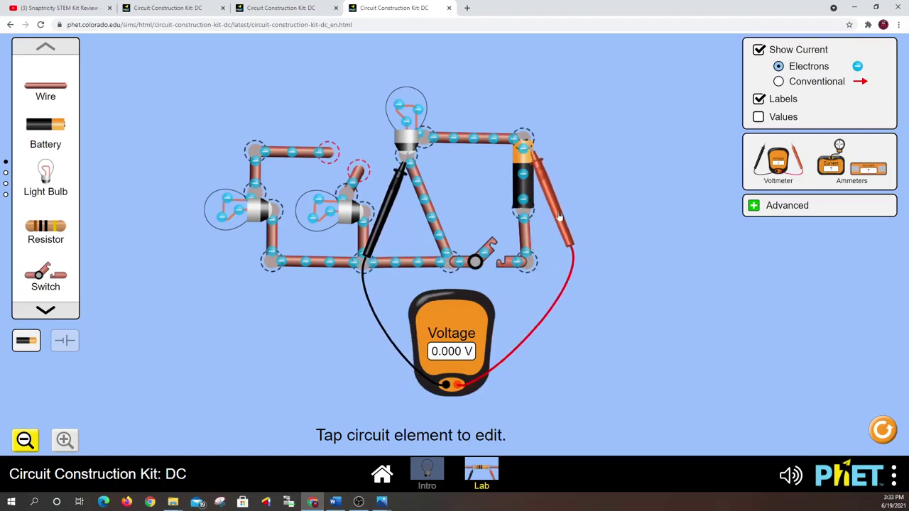
{"action": "left_click", "coordinate": [477, 263]}
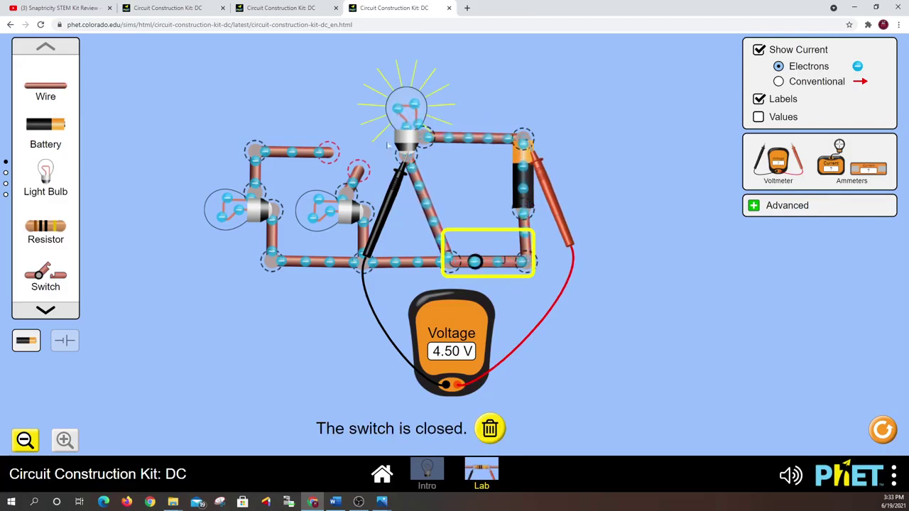